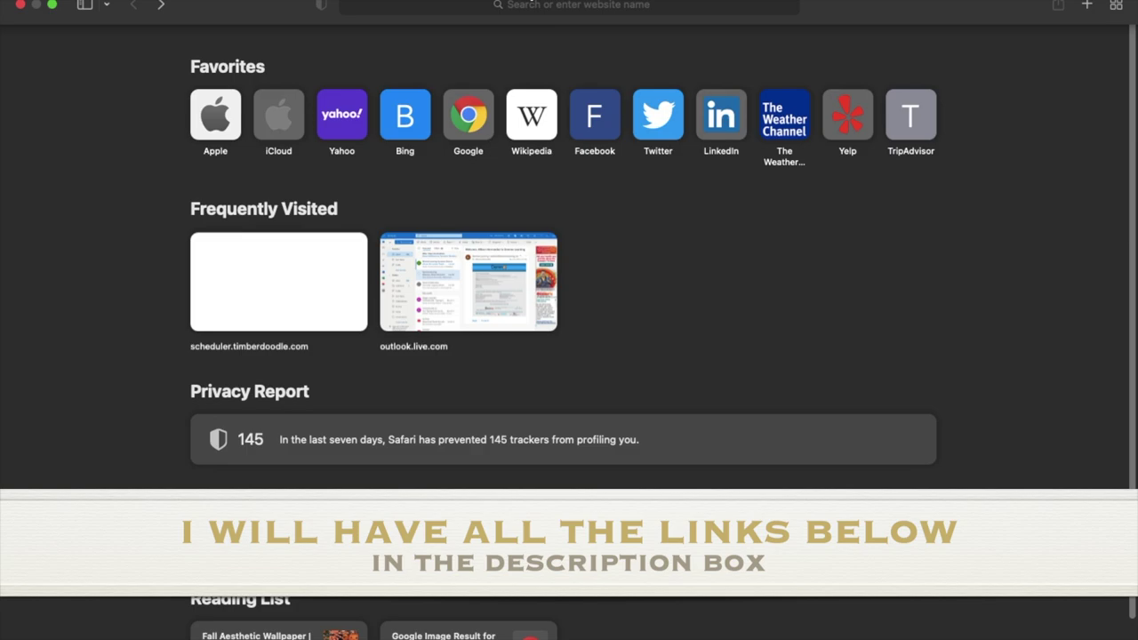
Go to timberdoodle.com/sc, Timberdoodle's Custom Schedules page, in Safari.
{"action": "left_click", "coordinate": [522, 5]}
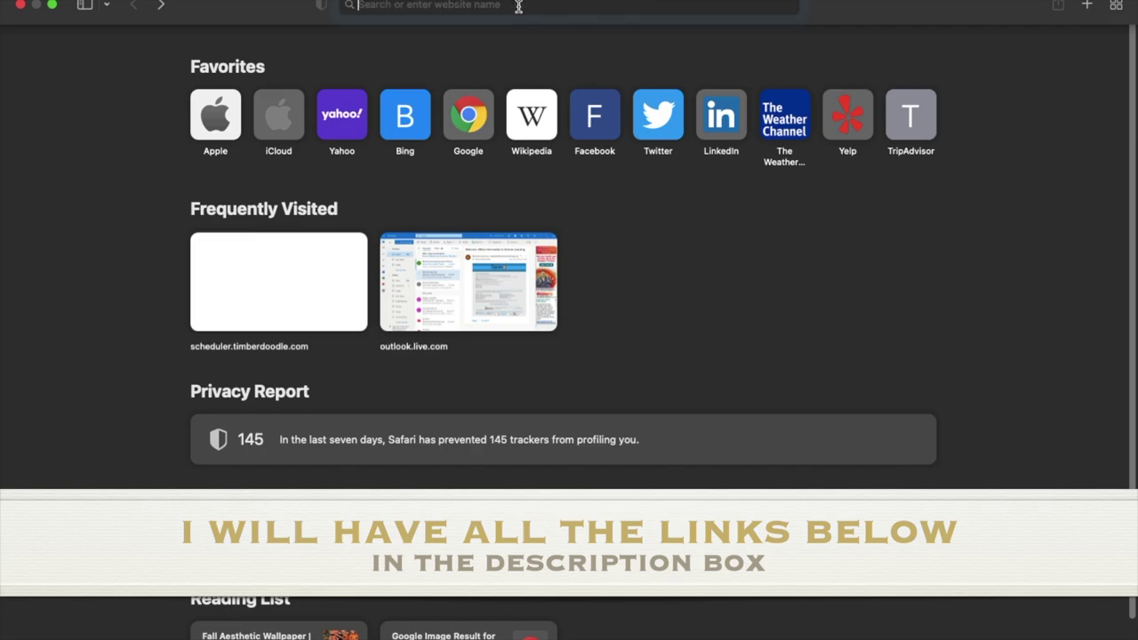
{"action": "type", "text": "timberdoodle.com"}
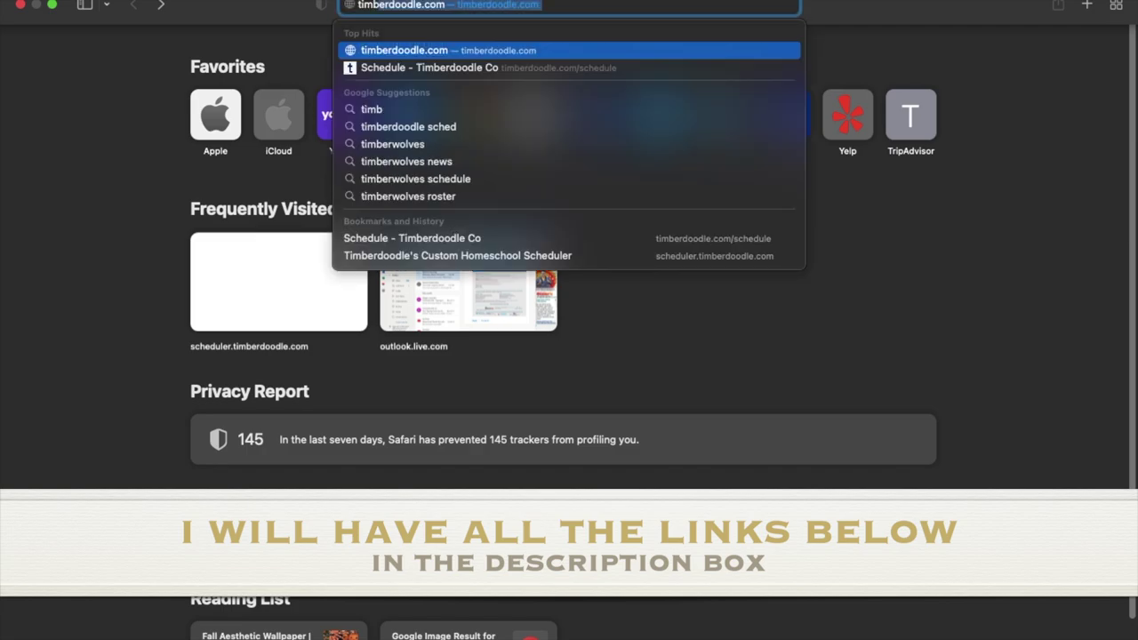
{"action": "key", "text": "Right"}
{"action": "type", "text": "/sc"}
{"action": "key", "text": "Return"}
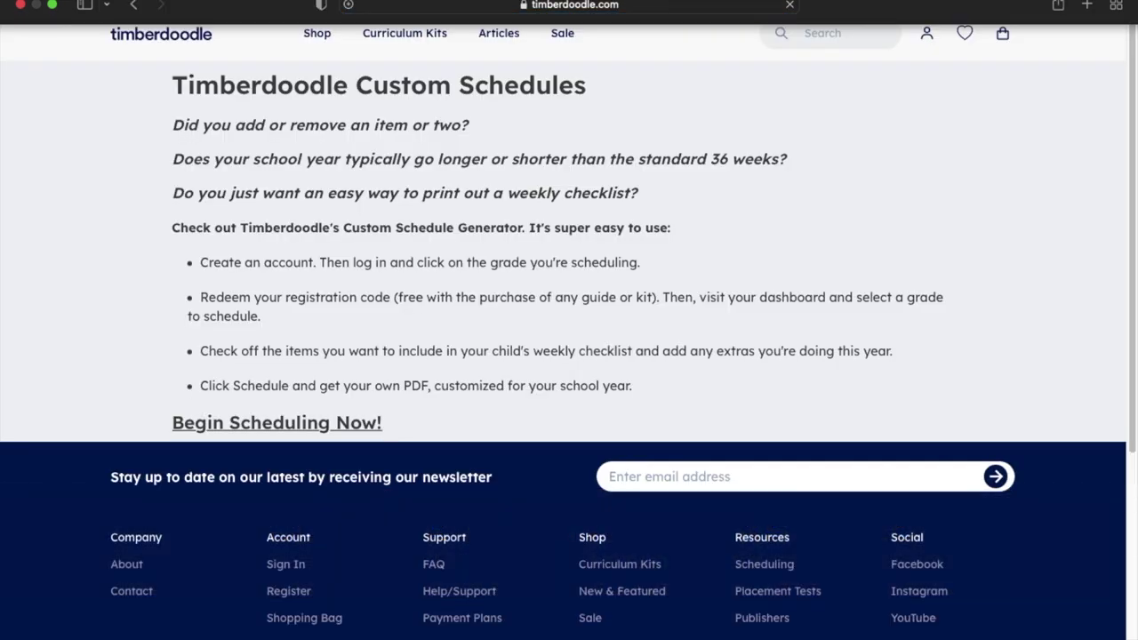
Launch the Custom Schedule Generator and log in with the saved account credentials.
{"action": "left_click", "coordinate": [290, 425]}
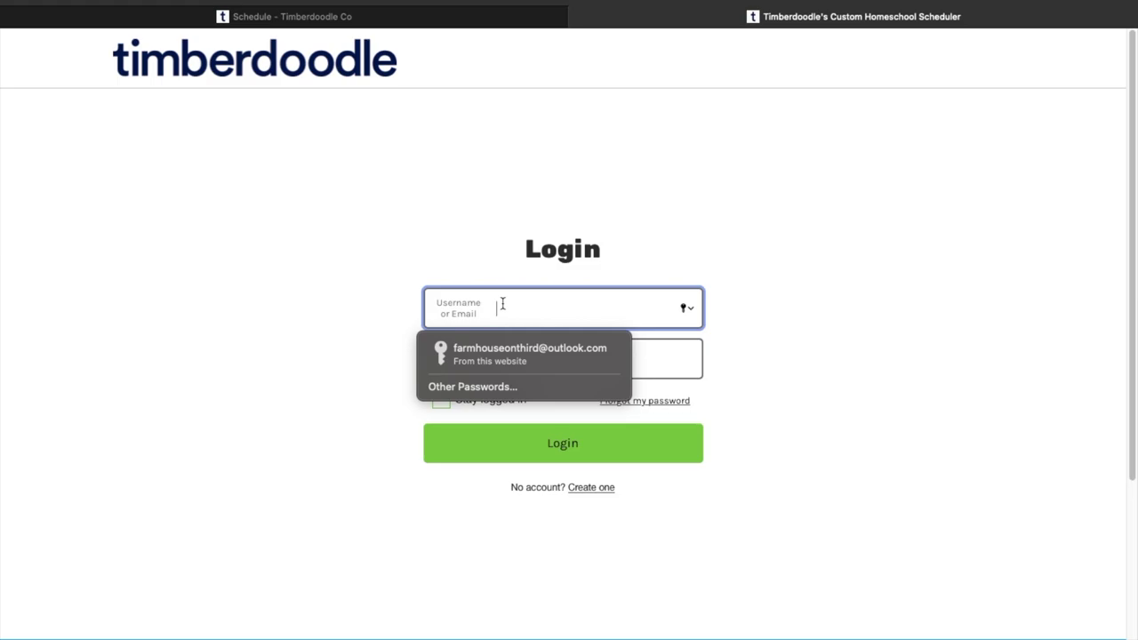
{"action": "left_click", "coordinate": [478, 353]}
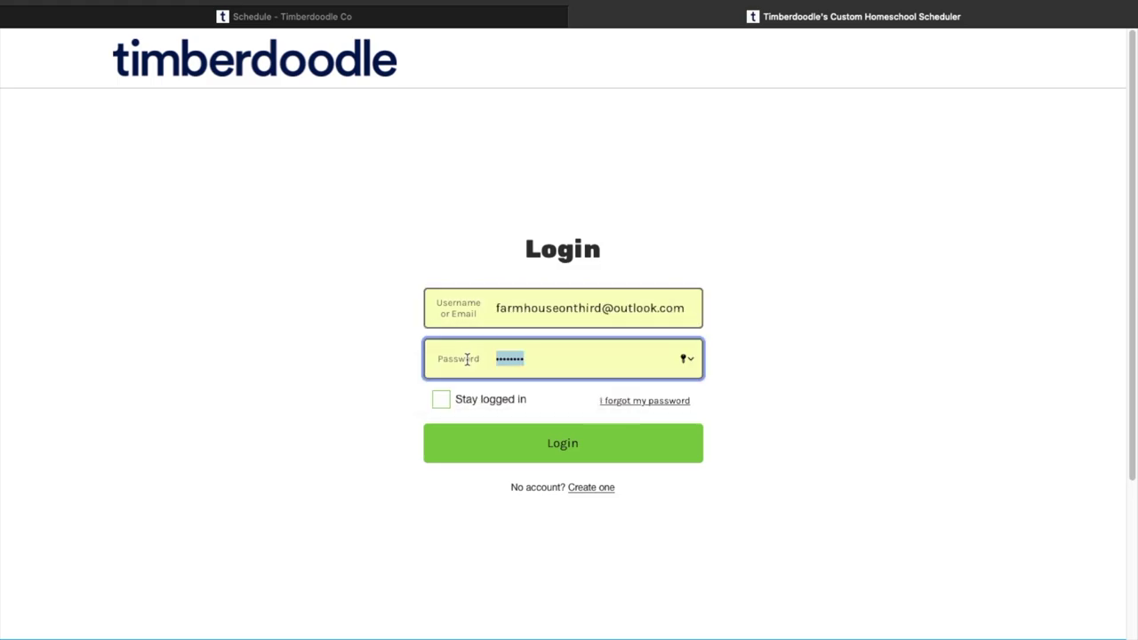
{"action": "left_click", "coordinate": [490, 444]}
{"action": "left_click", "coordinate": [542, 453]}
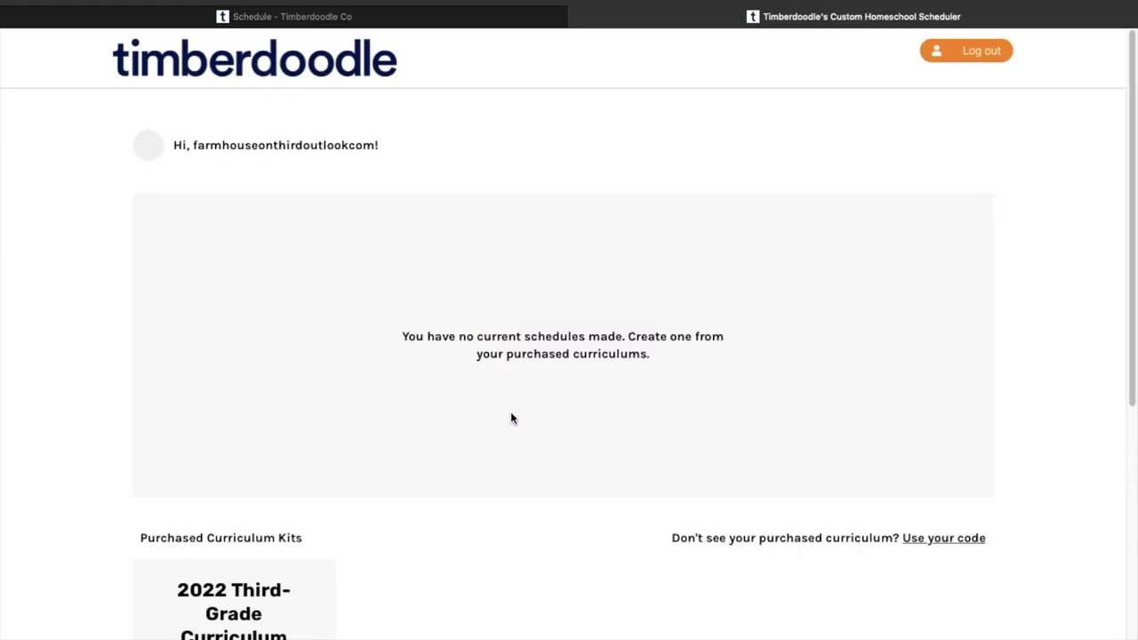
{"action": "scroll", "coordinate": [512, 416], "scroll_direction": "down", "scroll_amount": 2}
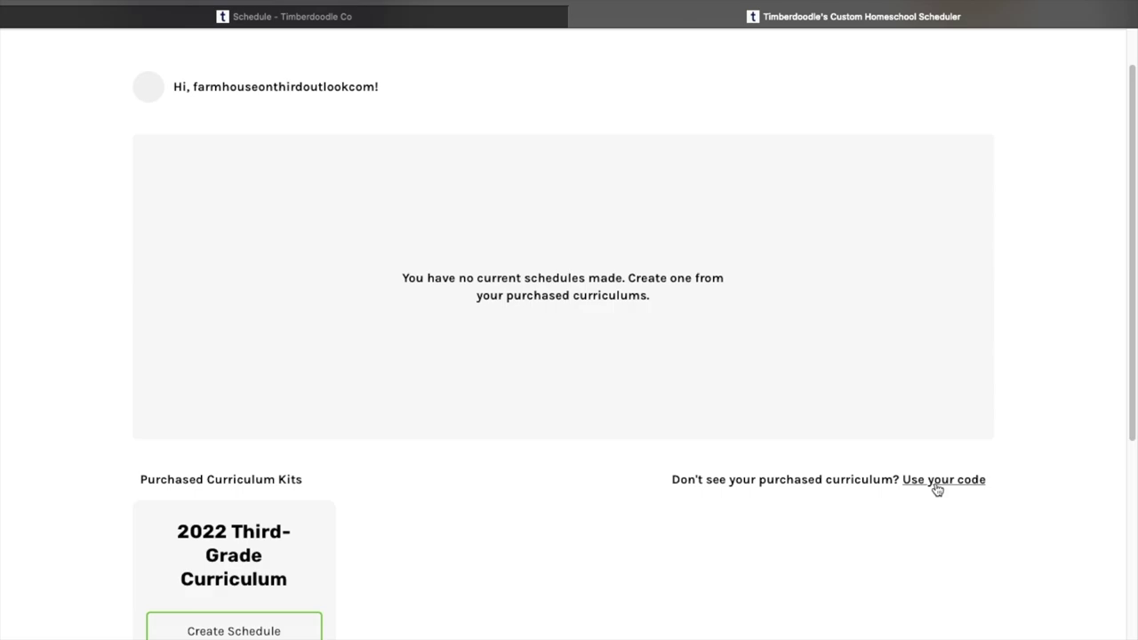
Start a 2022 Third-Grade Curriculum schedule and enter the student's first name.
{"action": "left_click", "coordinate": [202, 633]}
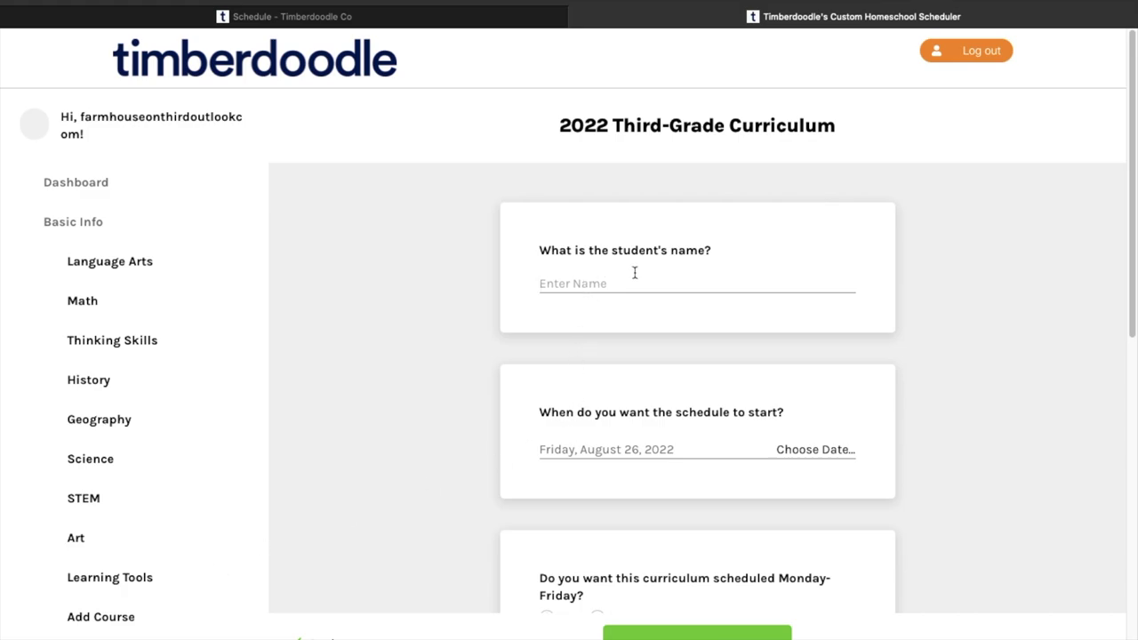
{"action": "type", "text": "Brylee"}
{"action": "scroll", "coordinate": [627, 278], "scroll_direction": "down", "scroll_amount": 15}
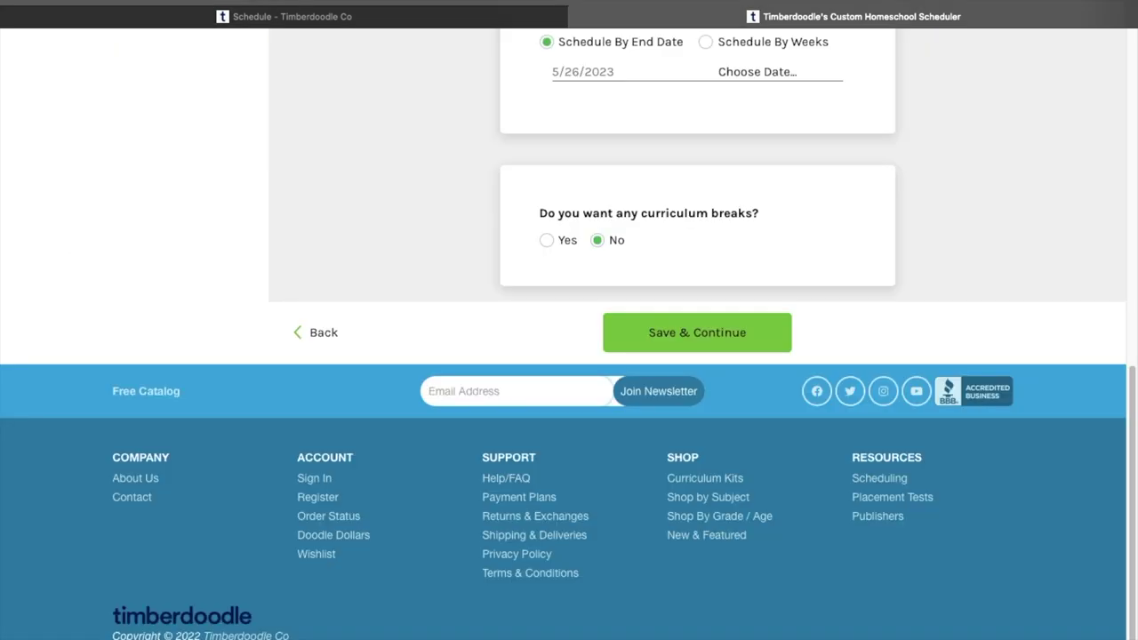
{"action": "scroll", "coordinate": [952, 299], "scroll_direction": "up", "scroll_amount": 15}
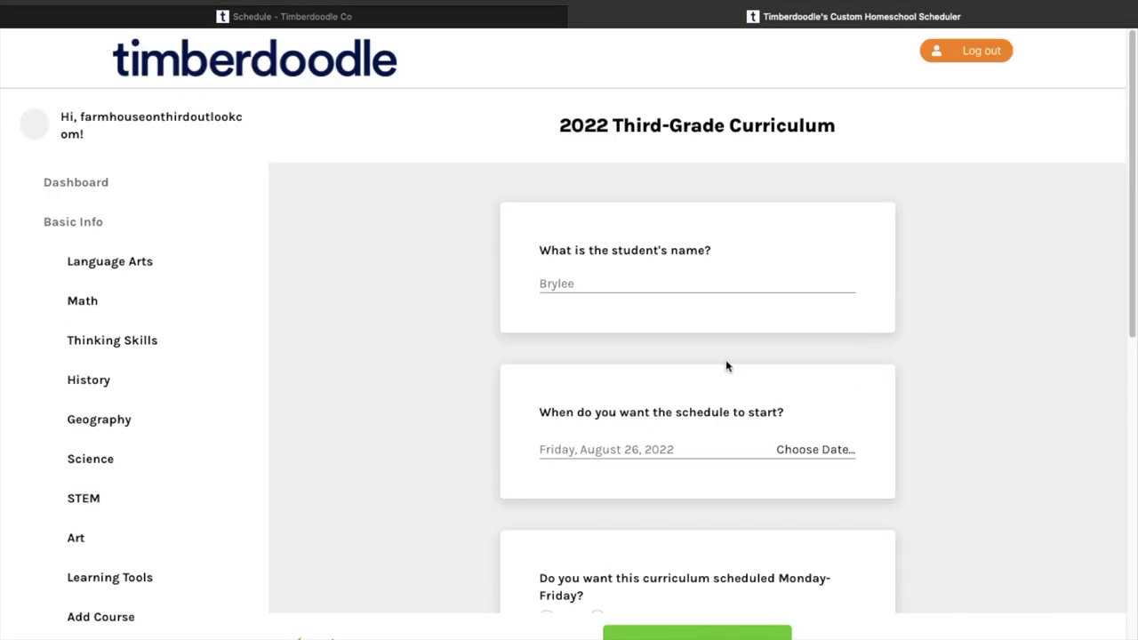
{"action": "scroll", "coordinate": [691, 460], "scroll_direction": "down", "scroll_amount": 1}
{"action": "scroll", "coordinate": [700, 449], "scroll_direction": "down", "scroll_amount": 1}
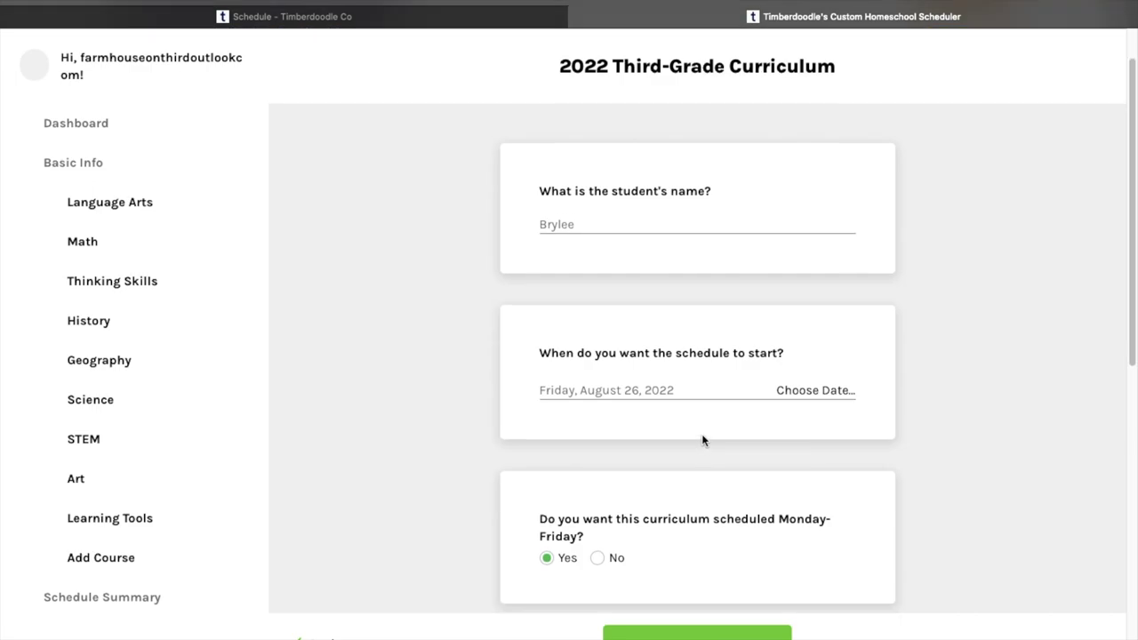
Set the schedule start date to Tuesday, September 6, 2022.
{"action": "left_click", "coordinate": [821, 397]}
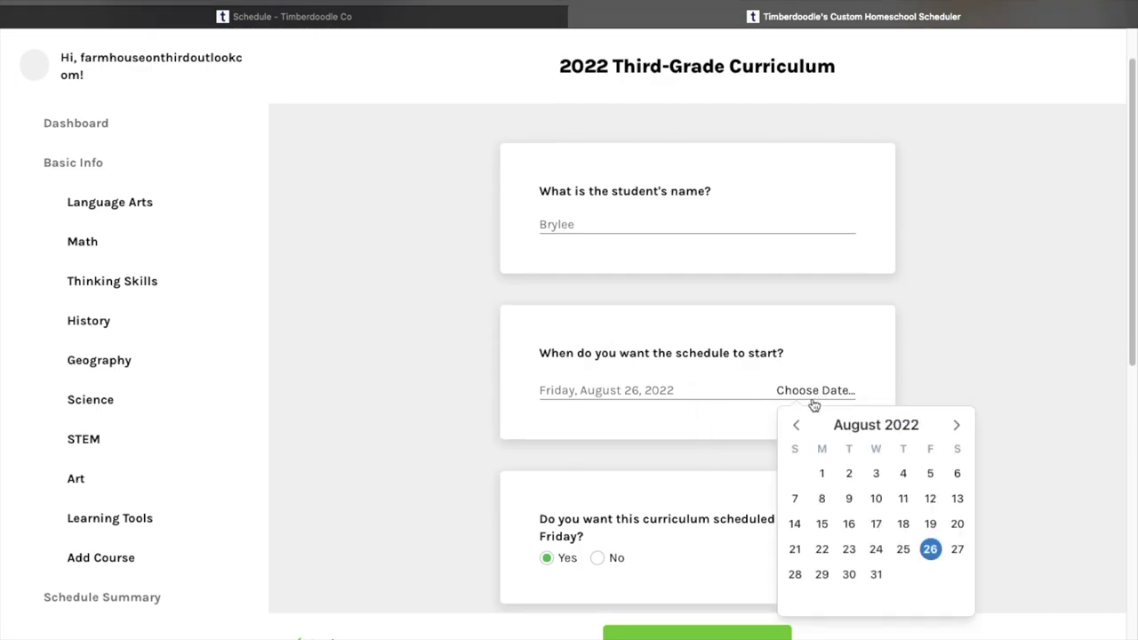
{"action": "left_click", "coordinate": [958, 430]}
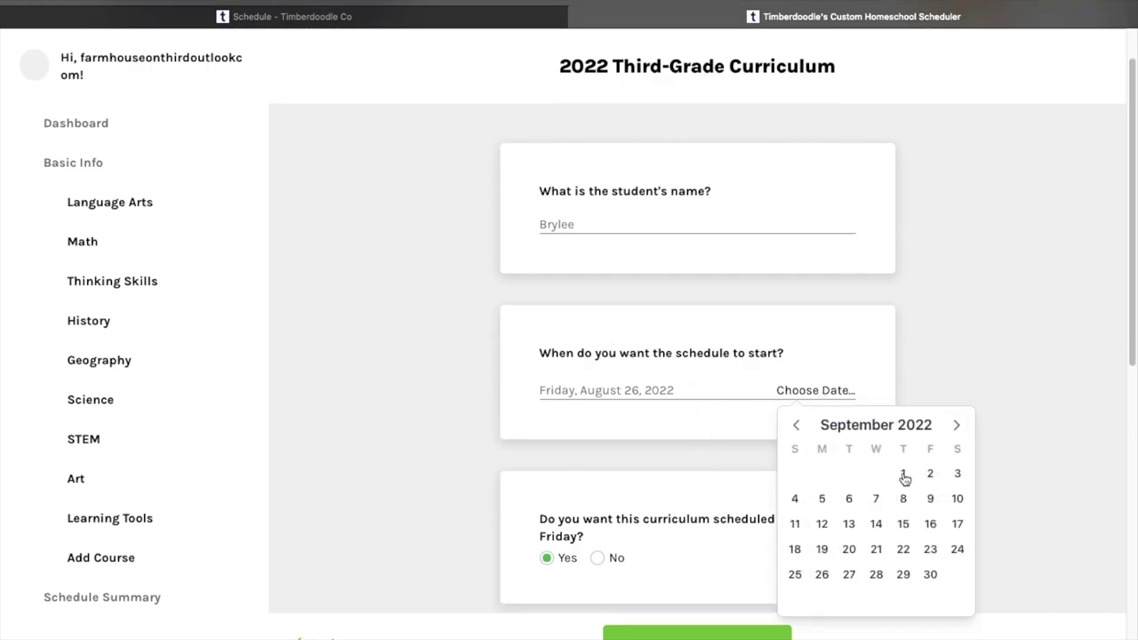
{"action": "left_click", "coordinate": [848, 500]}
{"action": "scroll", "coordinate": [899, 476], "scroll_direction": "down", "scroll_amount": 1}
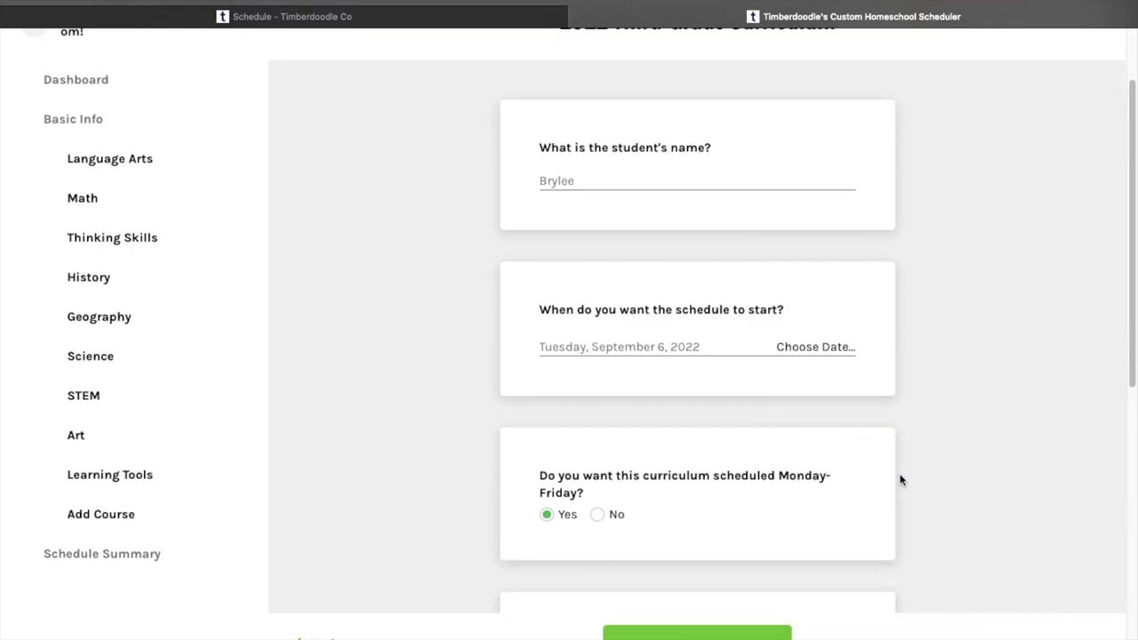
{"action": "scroll", "coordinate": [901, 479], "scroll_direction": "down", "scroll_amount": 2}
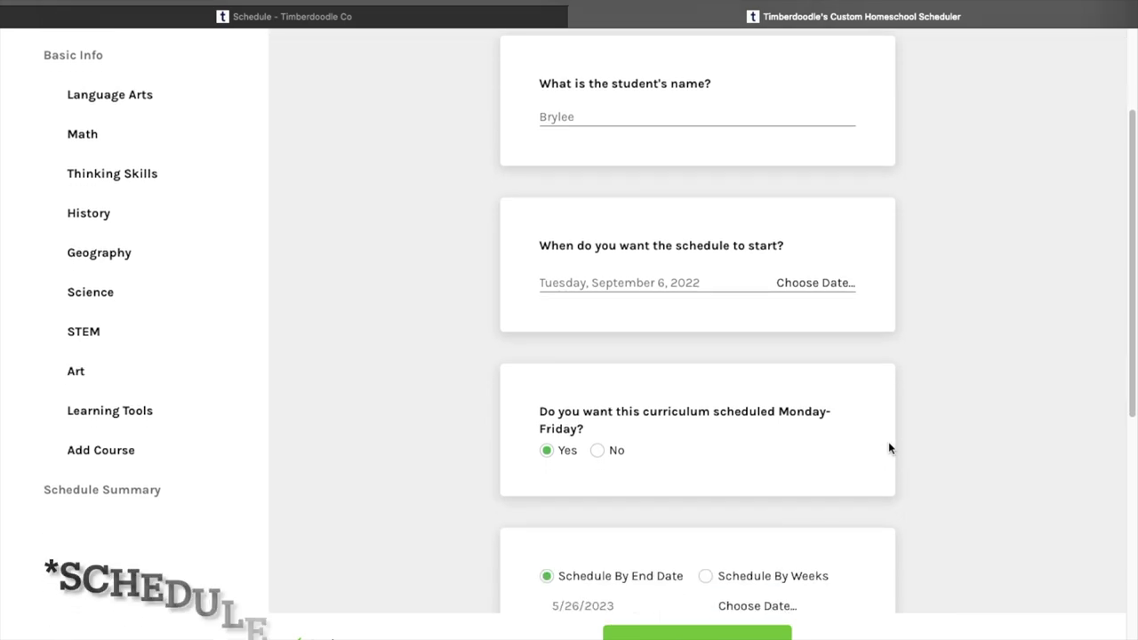
Check the end date in its calendar, leaving it at 5/26/2023.
{"action": "scroll", "coordinate": [827, 488], "scroll_direction": "down", "scroll_amount": 1}
{"action": "scroll", "coordinate": [830, 496], "scroll_direction": "down", "scroll_amount": 1}
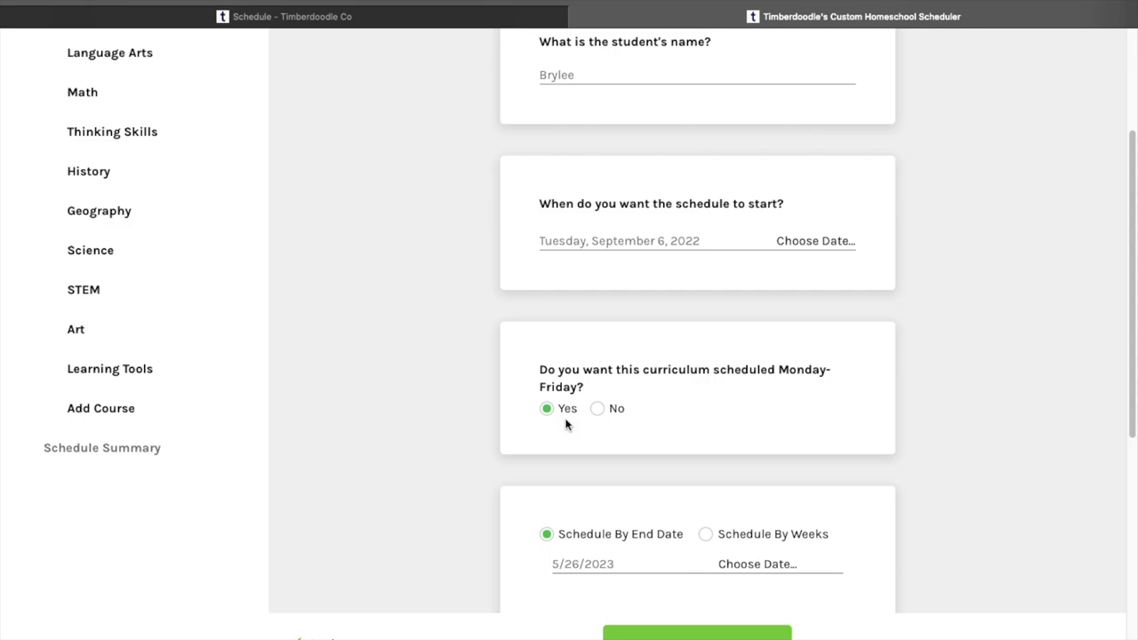
{"action": "scroll", "coordinate": [611, 539], "scroll_direction": "down", "scroll_amount": 3}
{"action": "scroll", "coordinate": [613, 533], "scroll_direction": "down", "scroll_amount": 1}
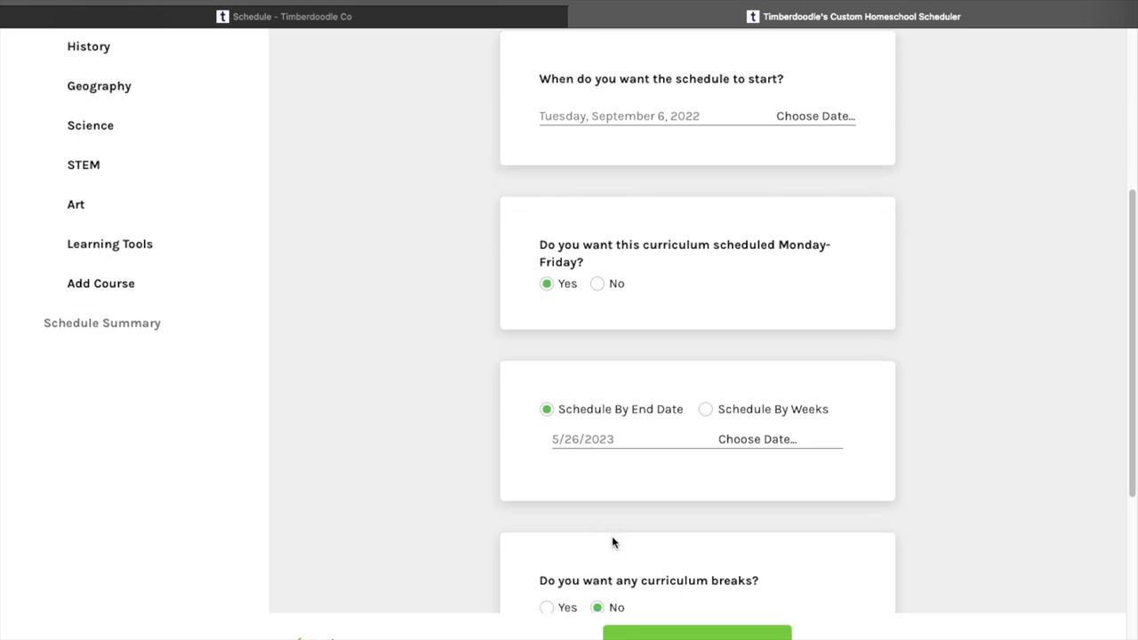
{"action": "left_click", "coordinate": [751, 428]}
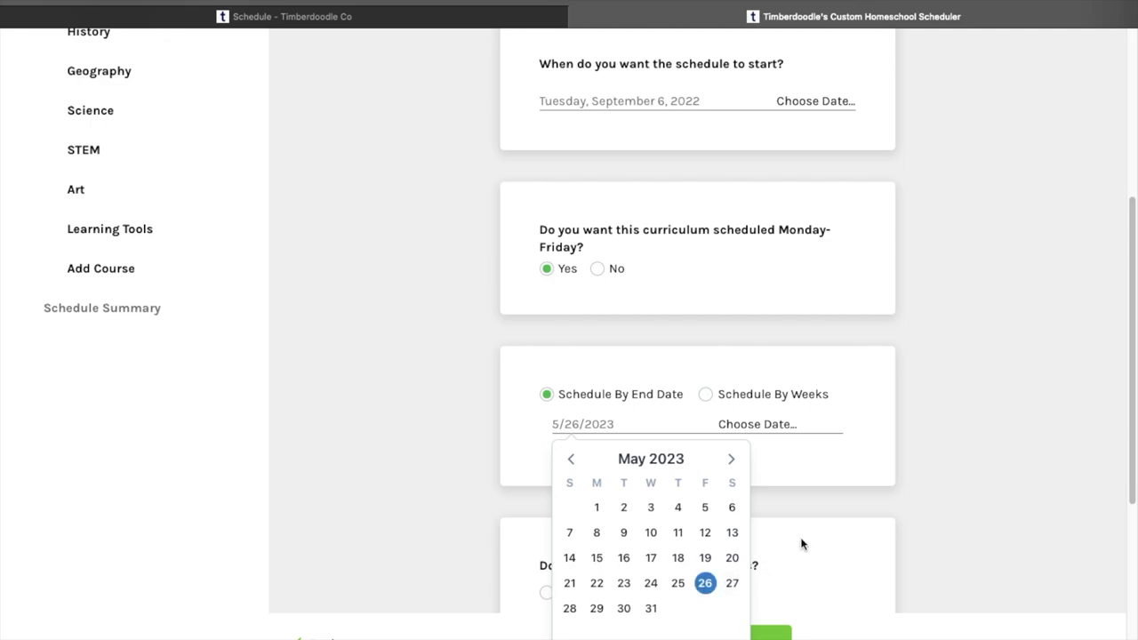
{"action": "left_click", "coordinate": [923, 472]}
{"action": "scroll", "coordinate": [921, 476], "scroll_direction": "down", "scroll_amount": 2}
{"action": "scroll", "coordinate": [921, 475], "scroll_direction": "down", "scroll_amount": 1}
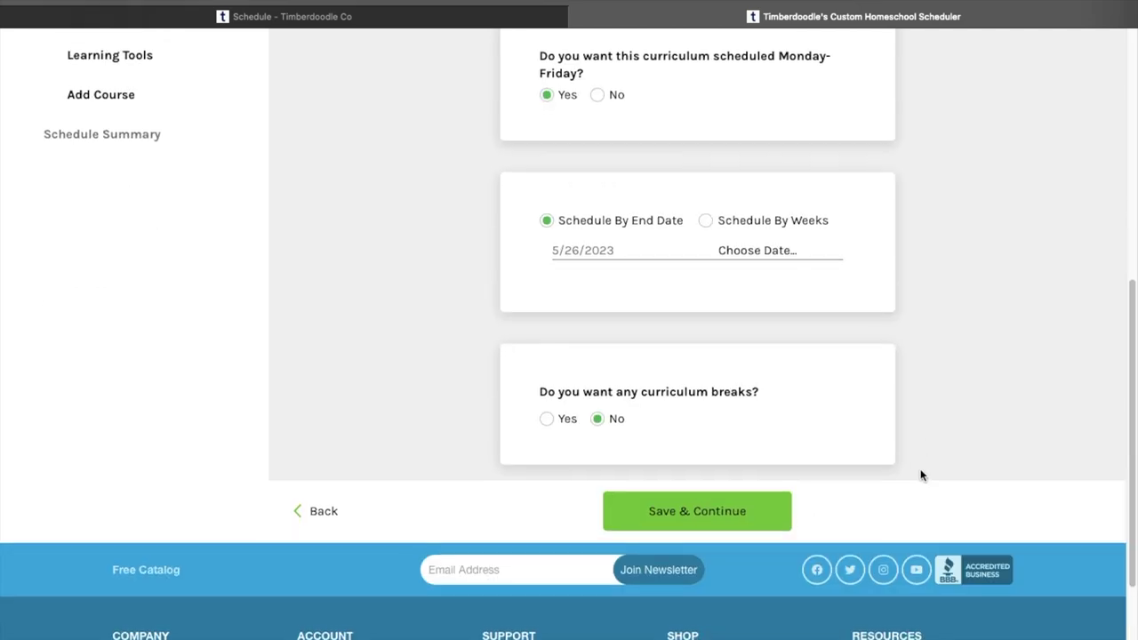
Turn on curriculum breaks and set the first break from 11/24/2022 to 11/27/2022.
{"action": "left_click", "coordinate": [553, 410]}
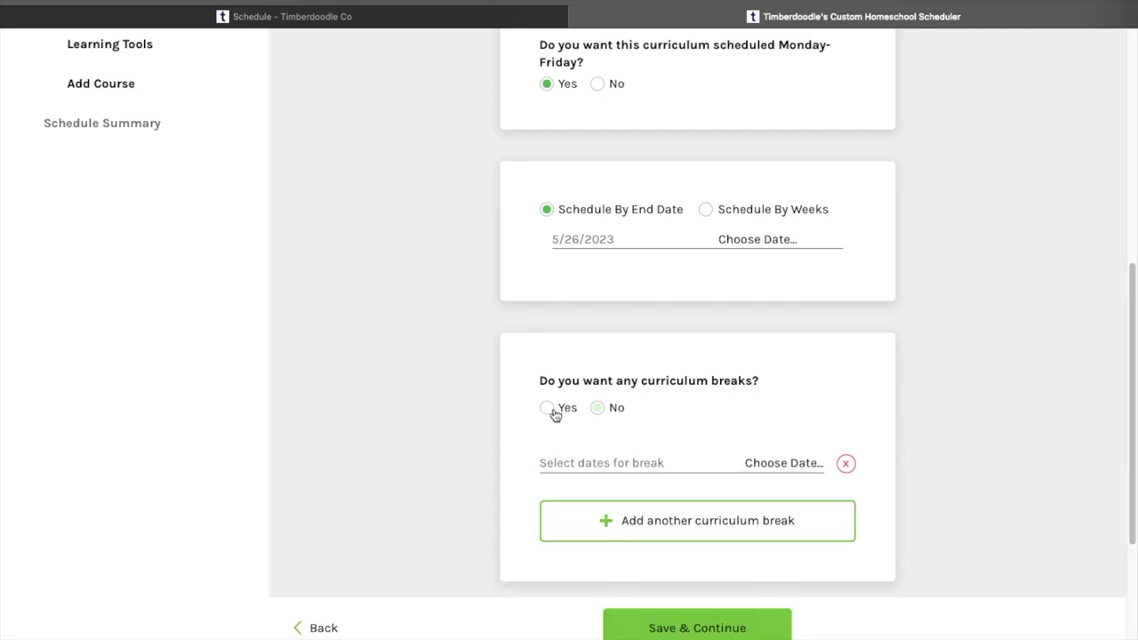
{"action": "left_click", "coordinate": [645, 528]}
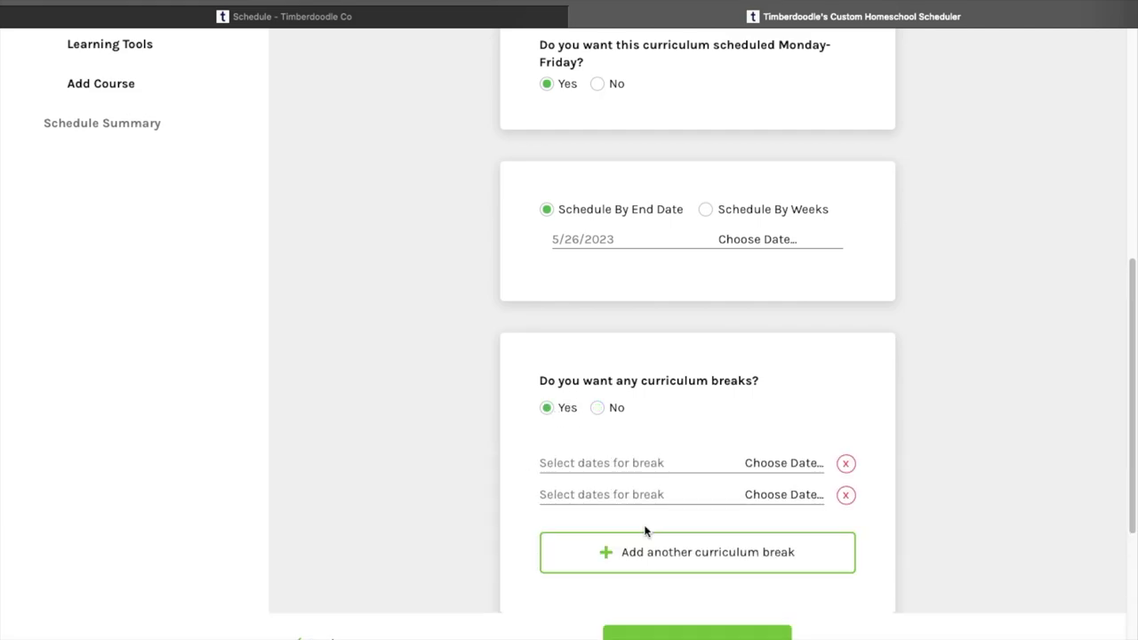
{"action": "left_click", "coordinate": [695, 468]}
{"action": "left_click", "coordinate": [766, 260]}
{"action": "left_click", "coordinate": [767, 259]}
{"action": "left_click", "coordinate": [767, 261]}
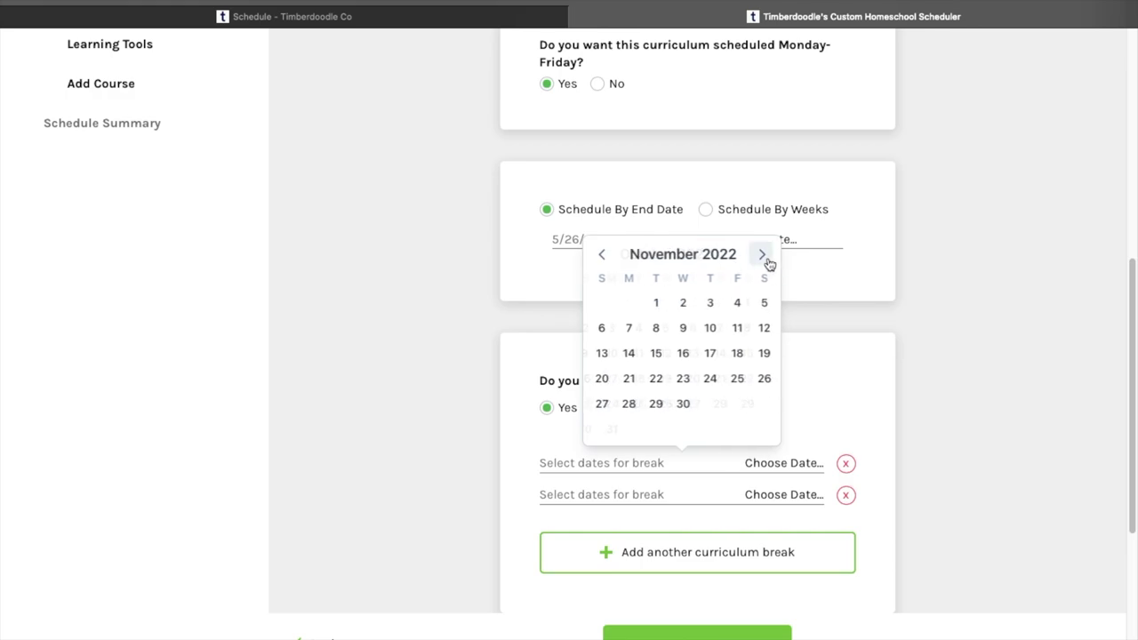
{"action": "left_click", "coordinate": [709, 381]}
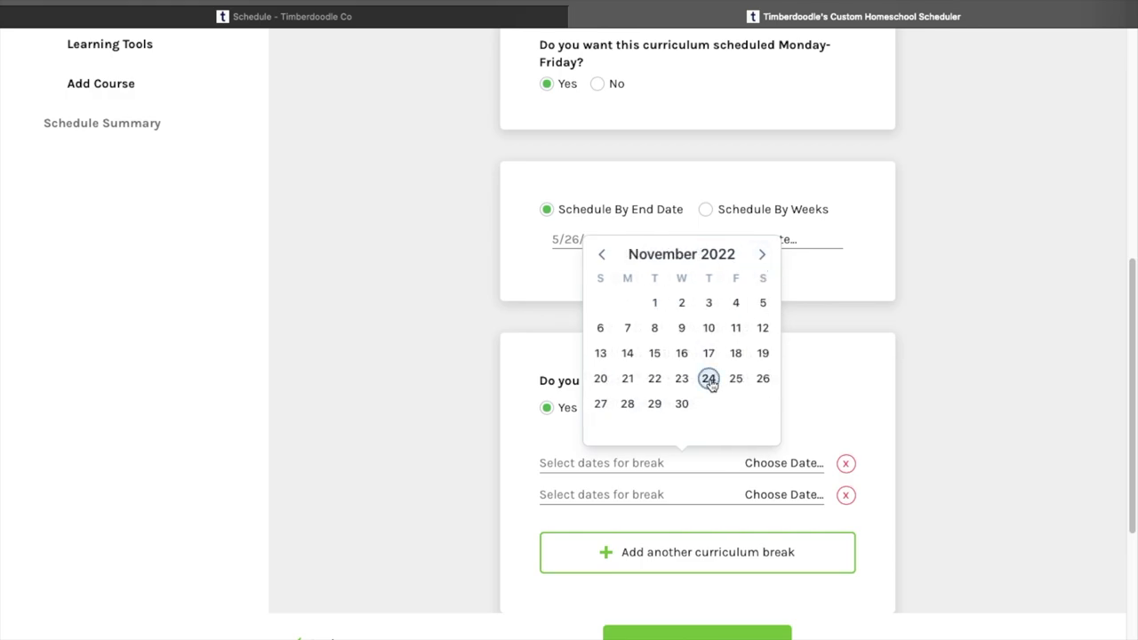
{"action": "left_click", "coordinate": [600, 403]}
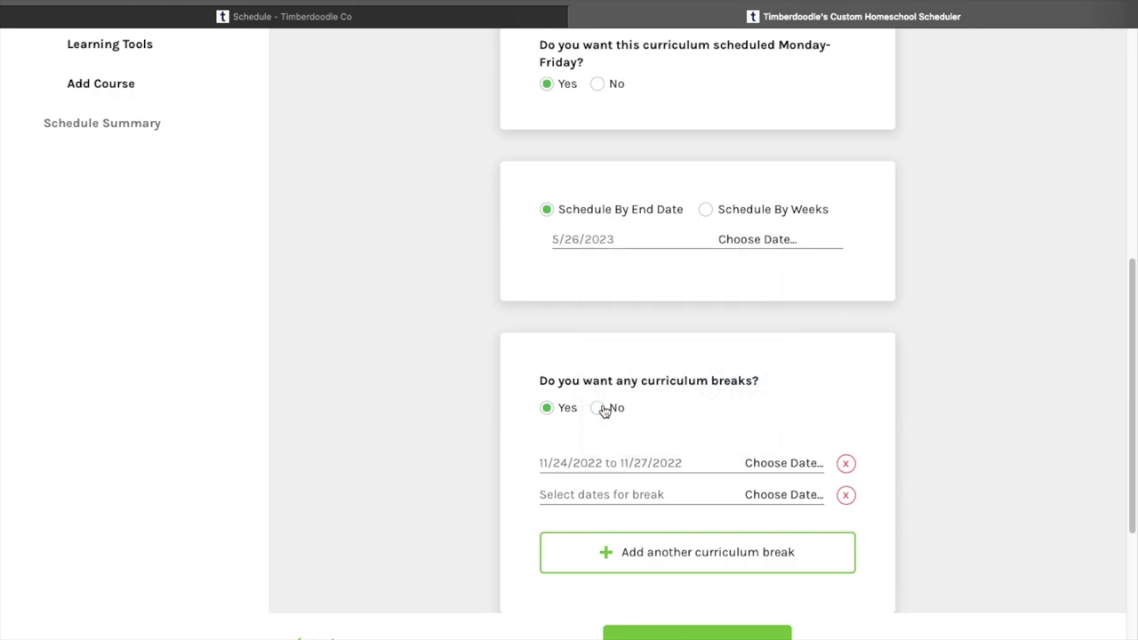
Set the second break to run from 12/17/2022 to 1/1/2023.
{"action": "left_click", "coordinate": [652, 501]}
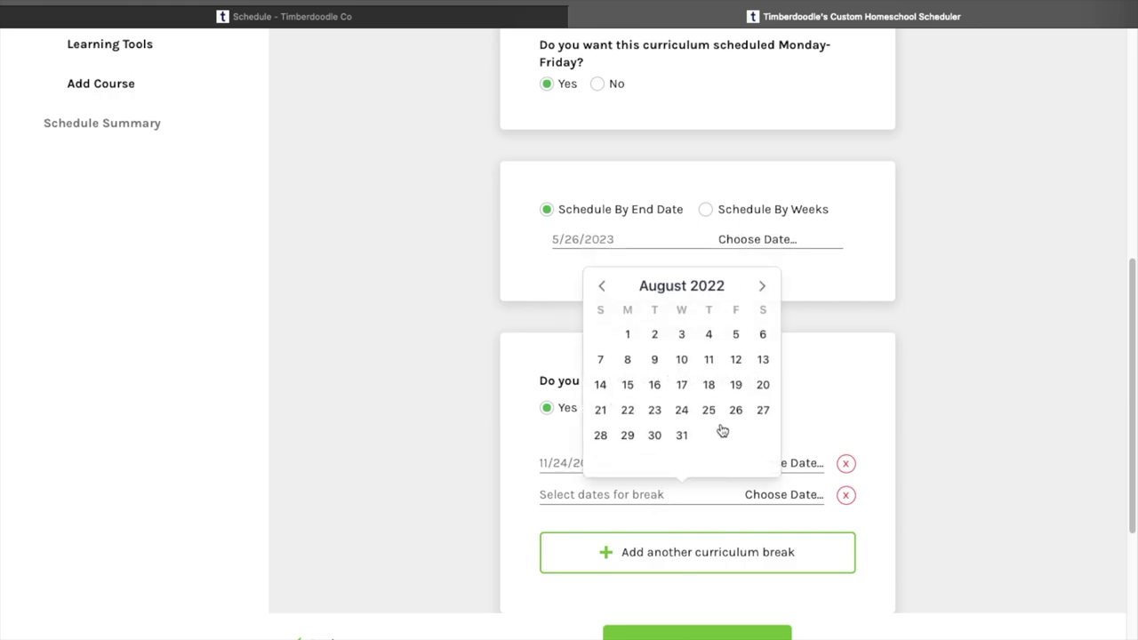
{"action": "left_click", "coordinate": [760, 289]}
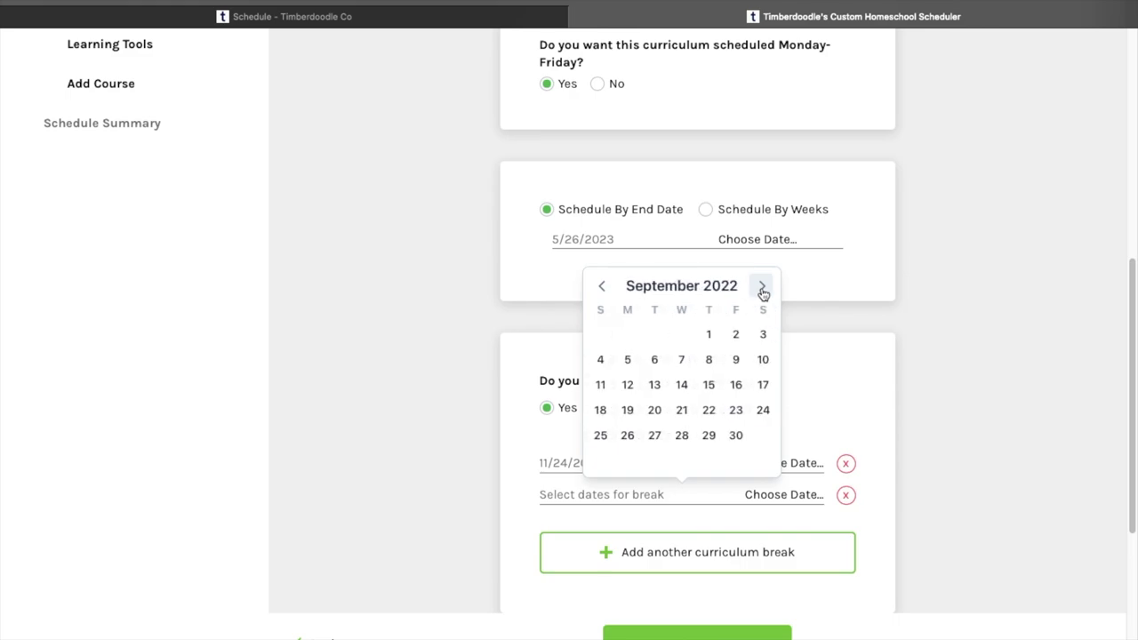
{"action": "left_click", "coordinate": [761, 289]}
{"action": "left_click", "coordinate": [761, 288]}
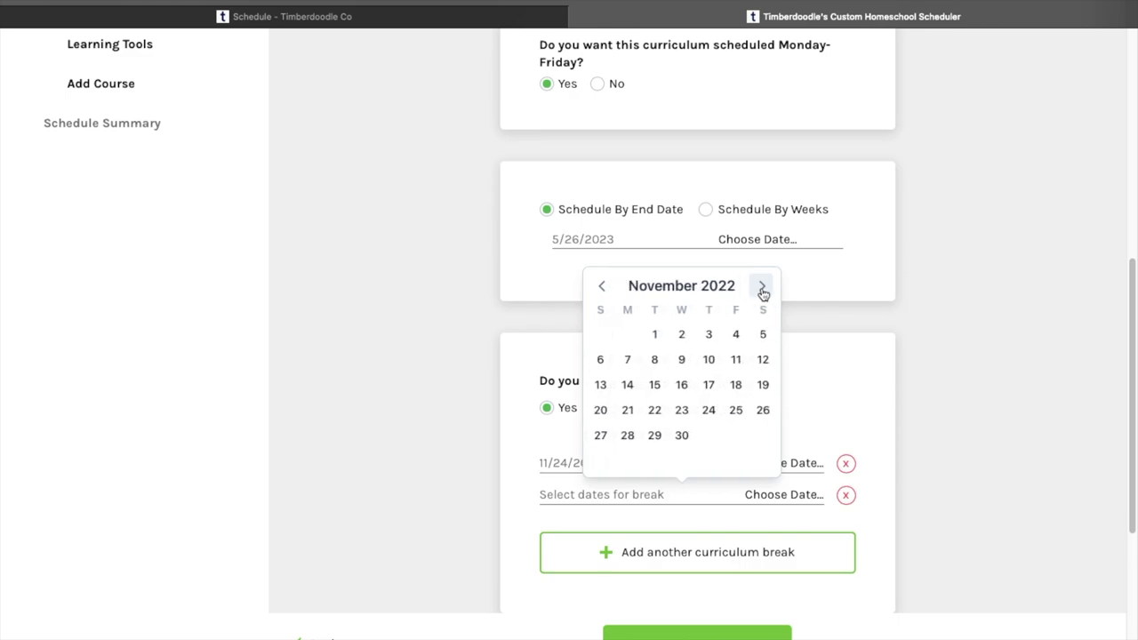
{"action": "left_click", "coordinate": [762, 288]}
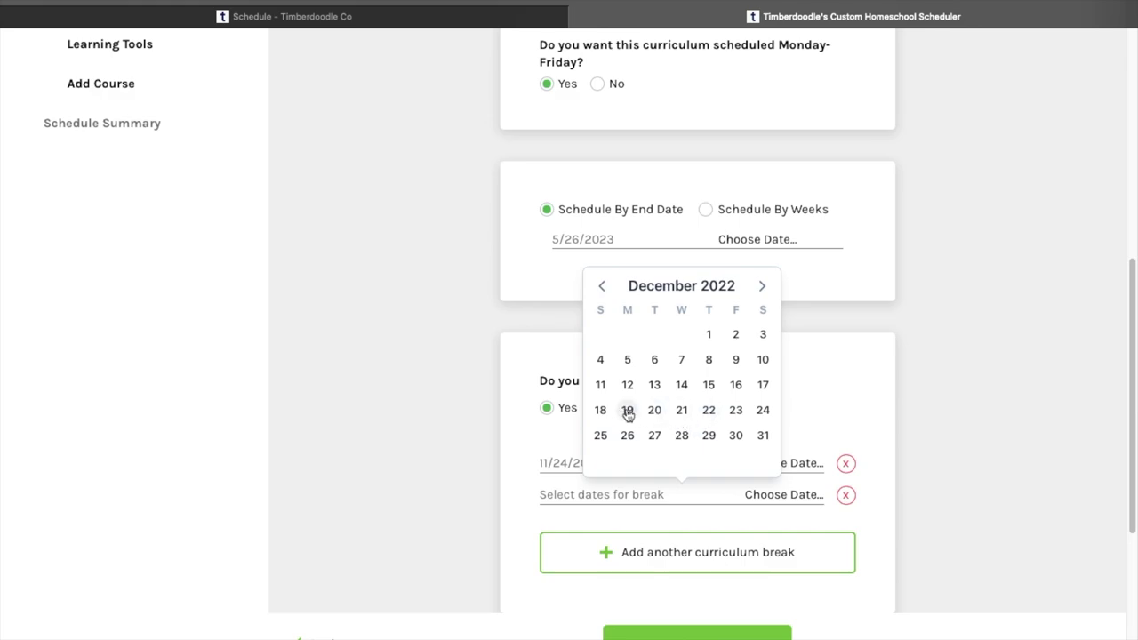
{"action": "left_click", "coordinate": [763, 389]}
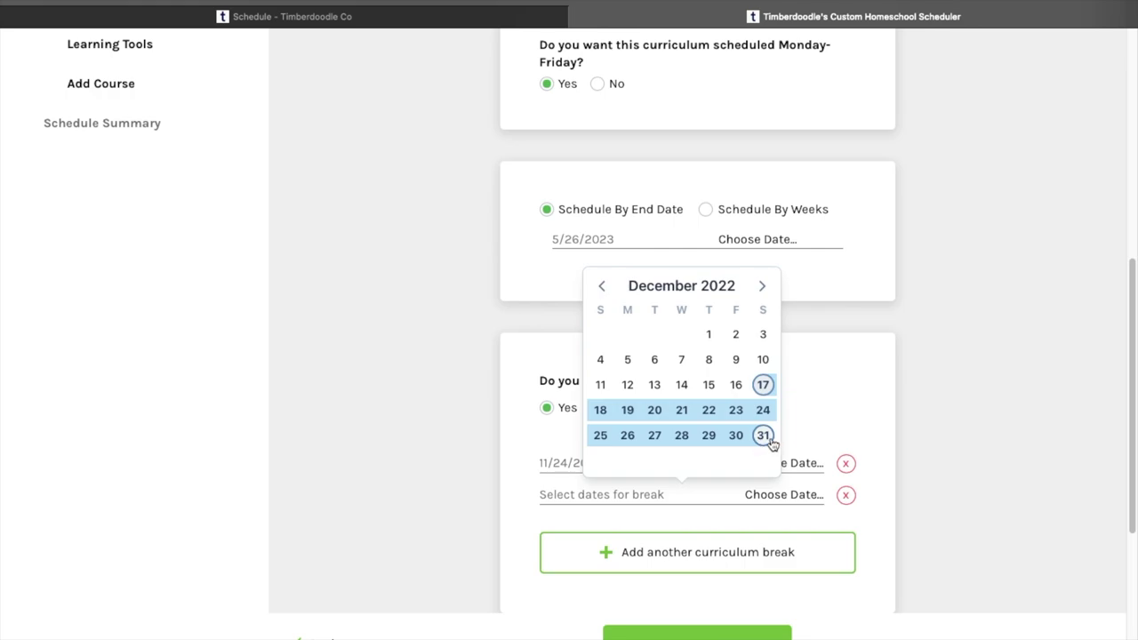
{"action": "left_click", "coordinate": [762, 285]}
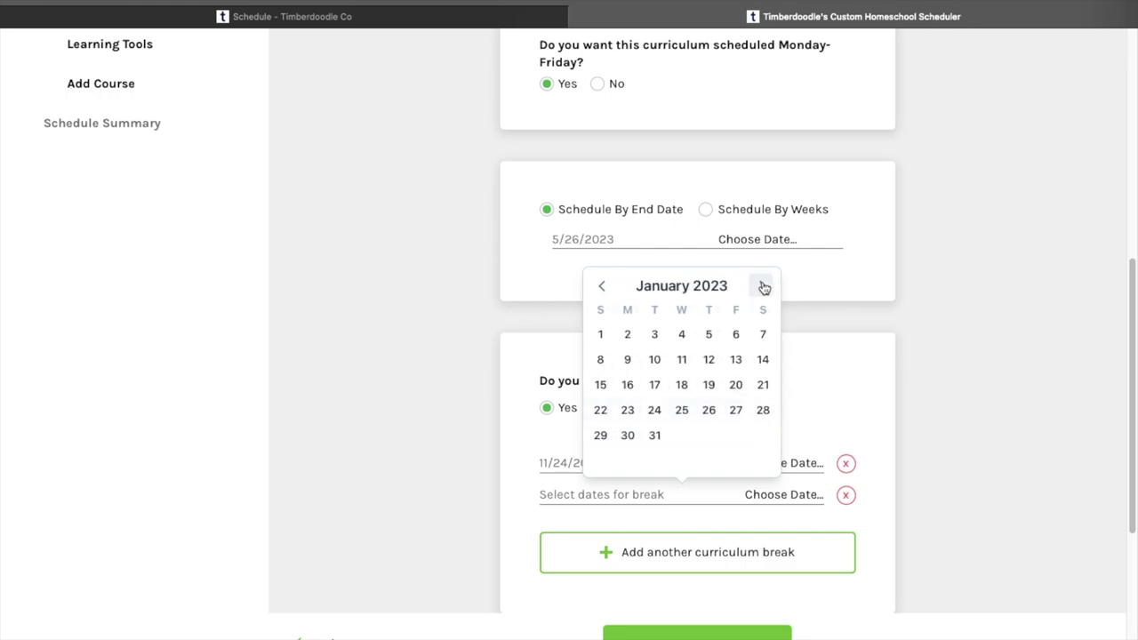
{"action": "left_click", "coordinate": [608, 338]}
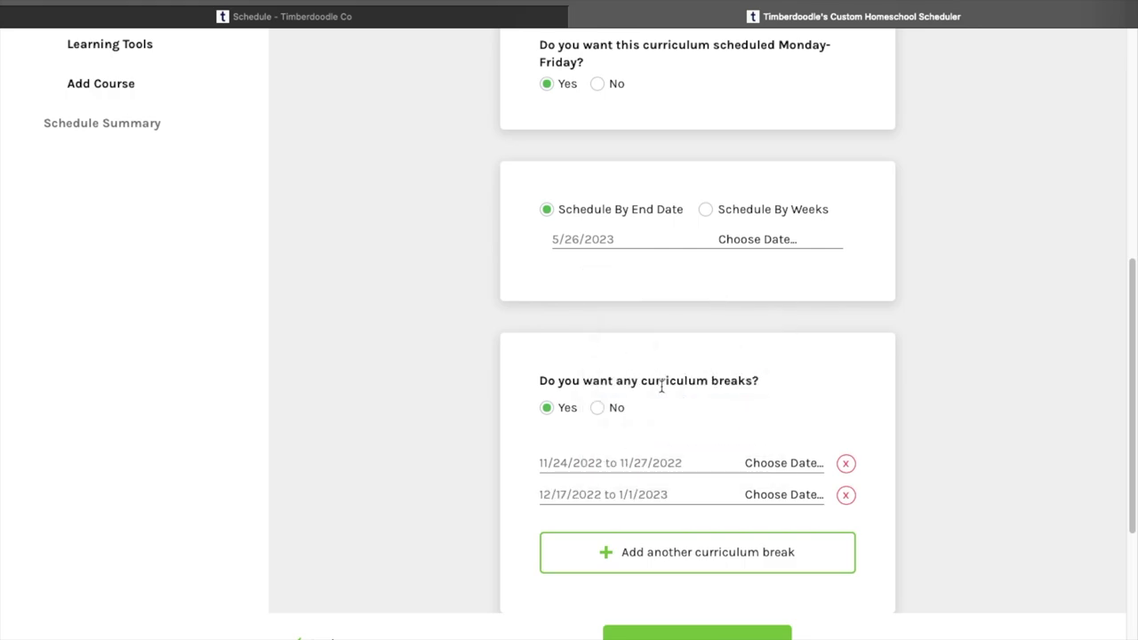
{"action": "scroll", "coordinate": [836, 549], "scroll_direction": "down", "scroll_amount": 1}
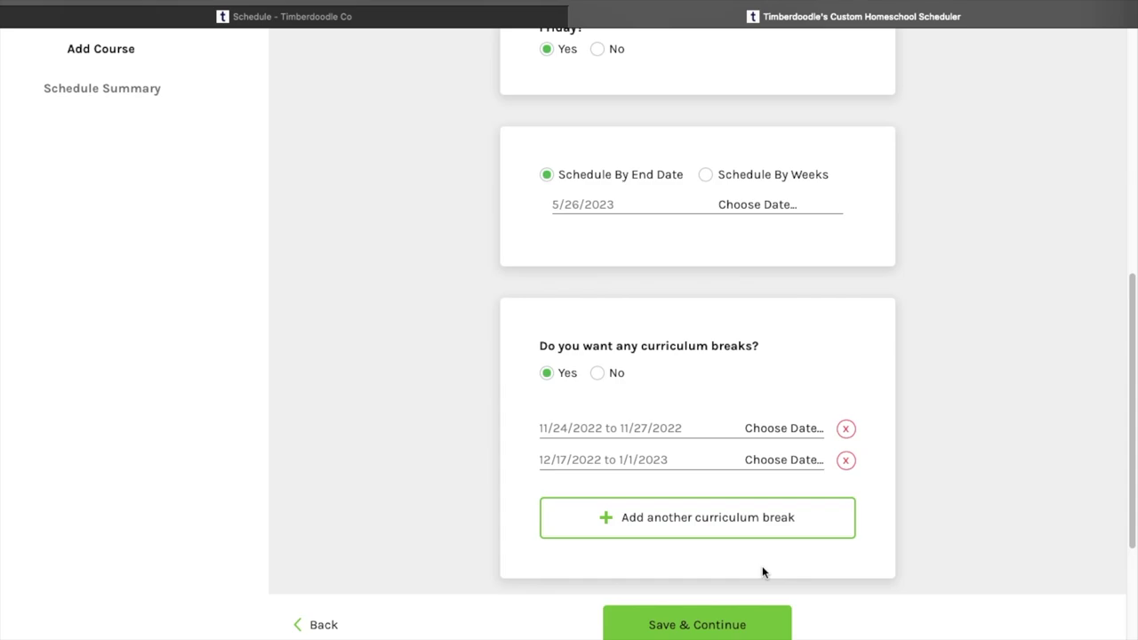
Save the basic info and browse the six Language Arts courses in the Course Customizer.
{"action": "left_click", "coordinate": [724, 626]}
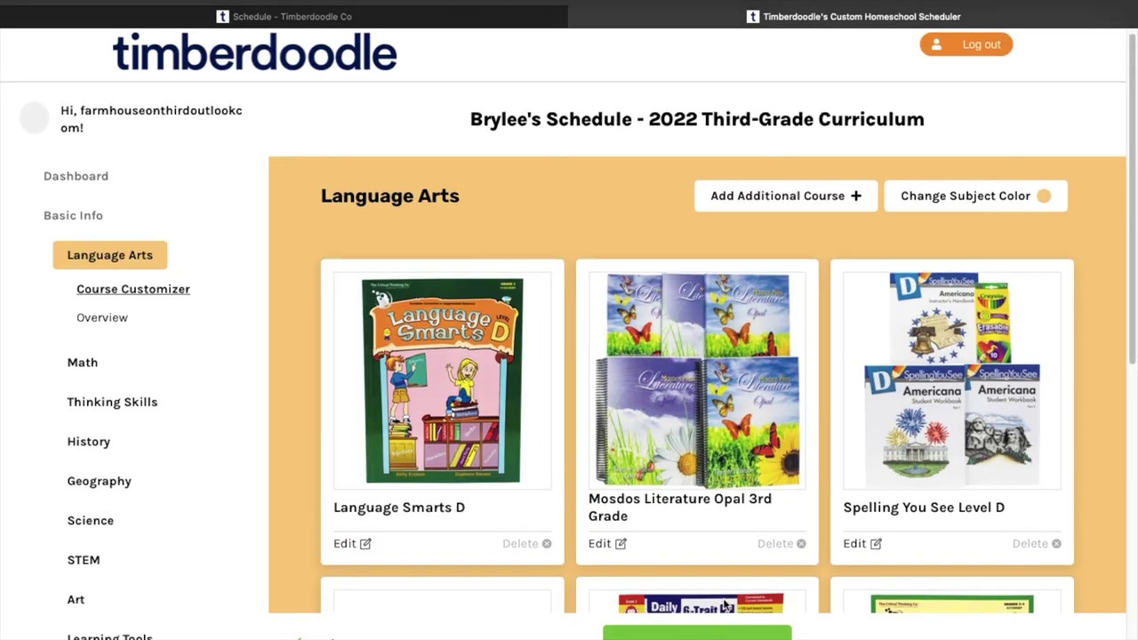
{"action": "scroll", "coordinate": [725, 604], "scroll_direction": "down", "scroll_amount": 1}
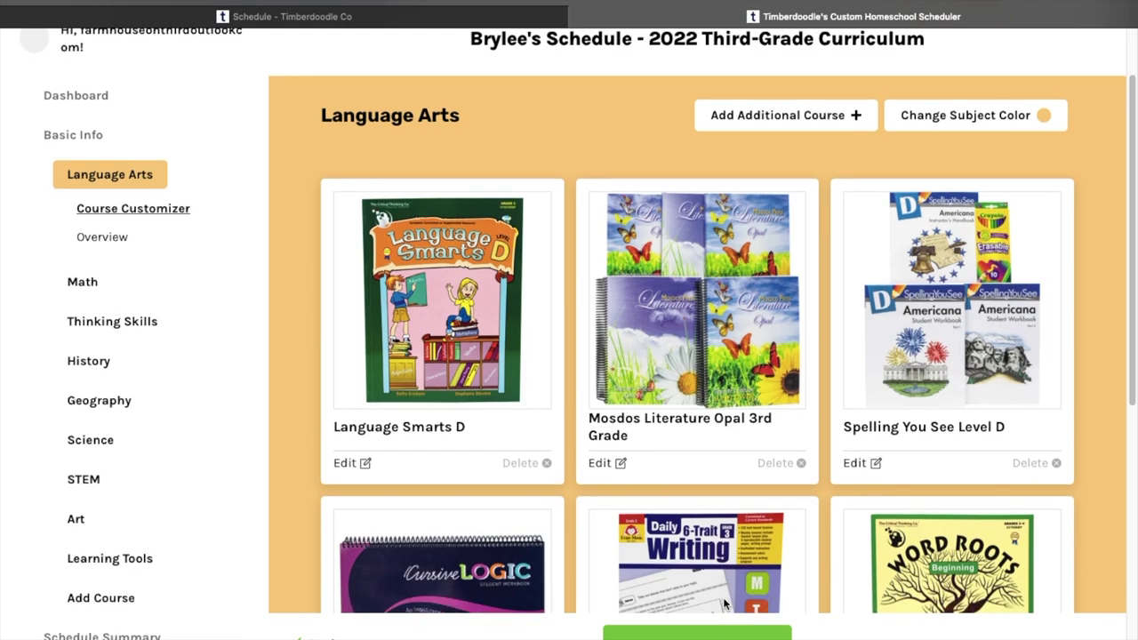
{"action": "scroll", "coordinate": [725, 604], "scroll_direction": "down", "scroll_amount": 2}
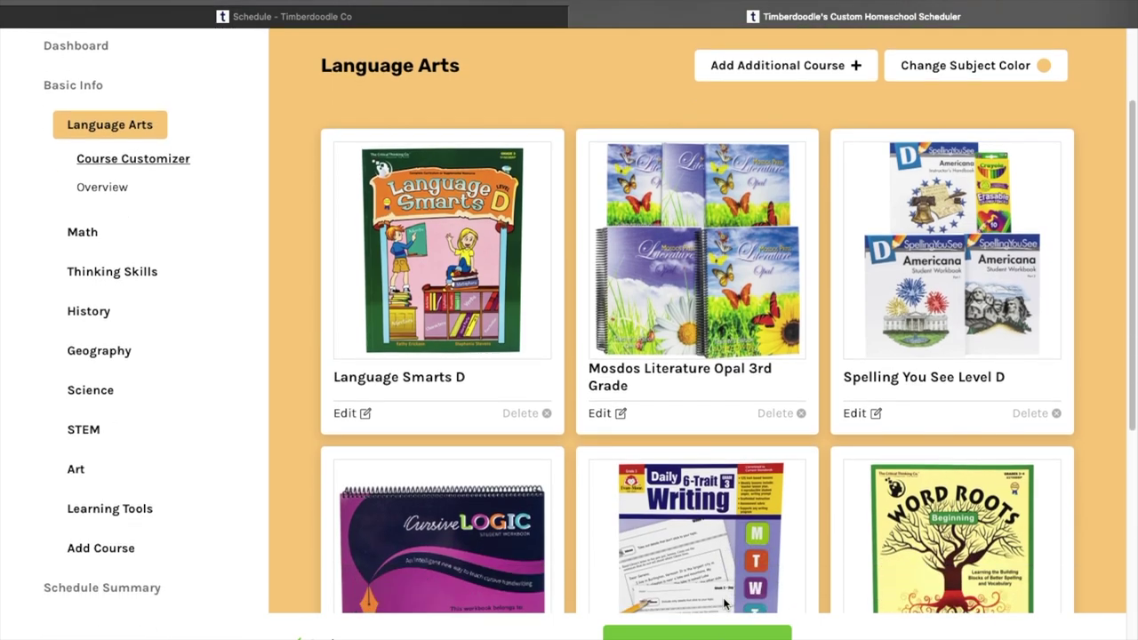
{"action": "scroll", "coordinate": [725, 604], "scroll_direction": "down", "scroll_amount": 2}
{"action": "scroll", "coordinate": [725, 604], "scroll_direction": "down", "scroll_amount": 5}
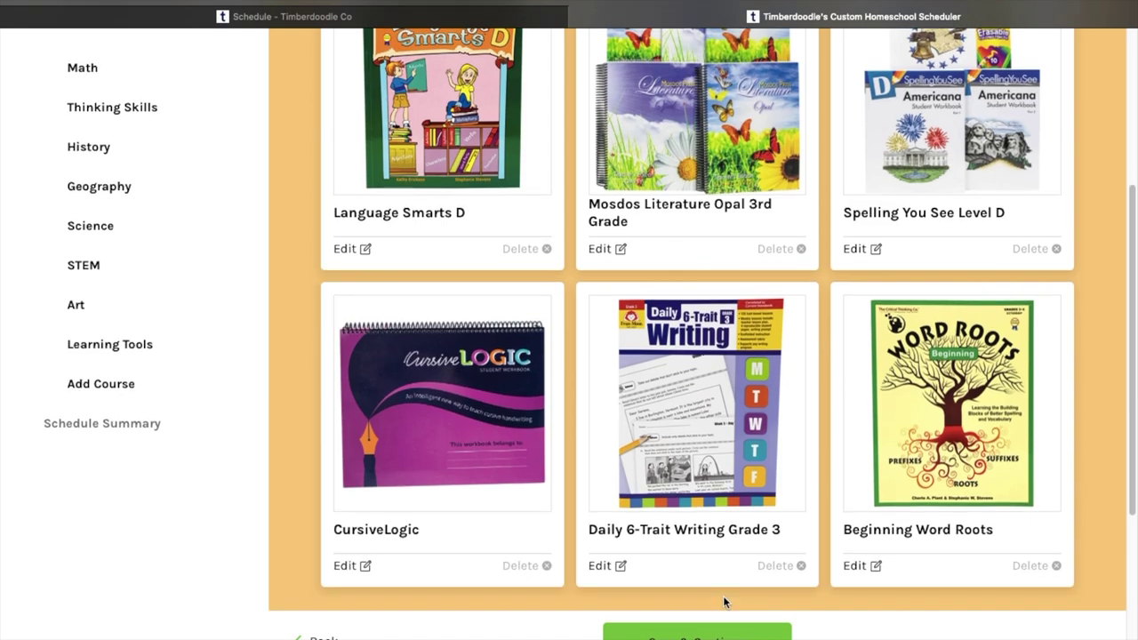
{"action": "scroll", "coordinate": [723, 596], "scroll_direction": "up", "scroll_amount": 9}
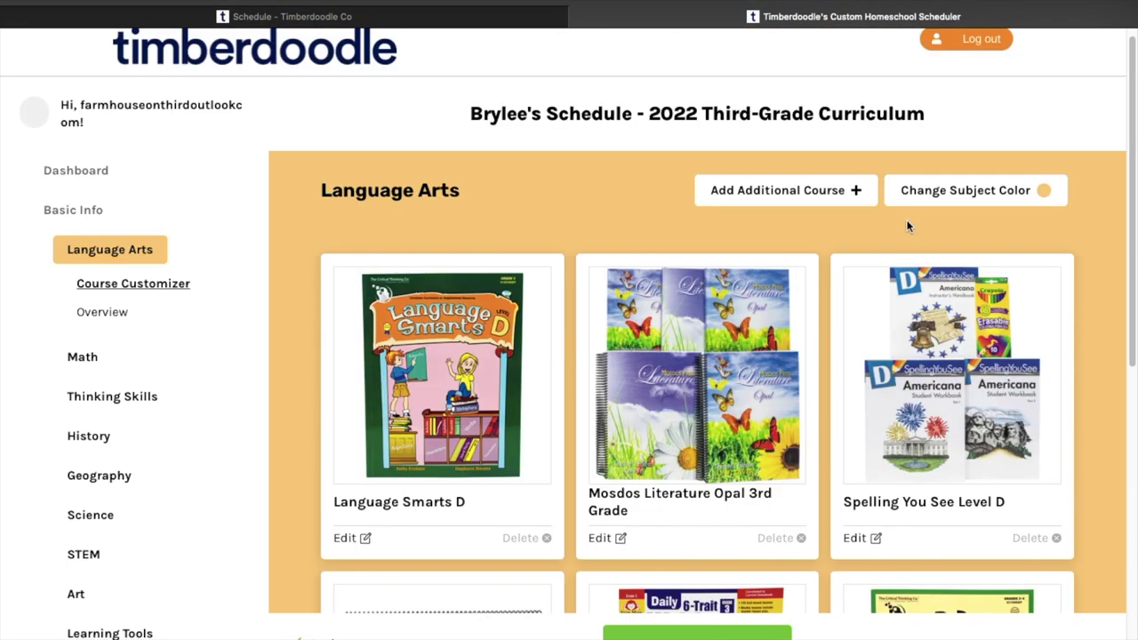
{"action": "scroll", "coordinate": [731, 507], "scroll_direction": "down", "scroll_amount": 4}
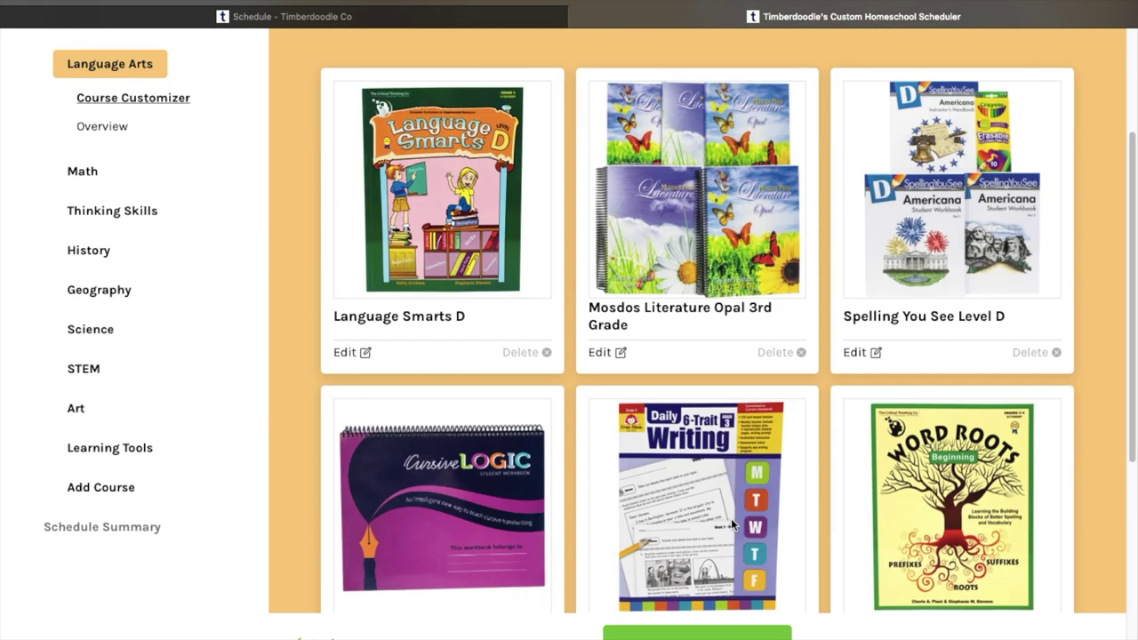
{"action": "scroll", "coordinate": [733, 524], "scroll_direction": "down", "scroll_amount": 3}
Save the Language Arts courses and scroll through their 9/6/2022 – 5/26/2023 schedule overview.
{"action": "left_click", "coordinate": [697, 634]}
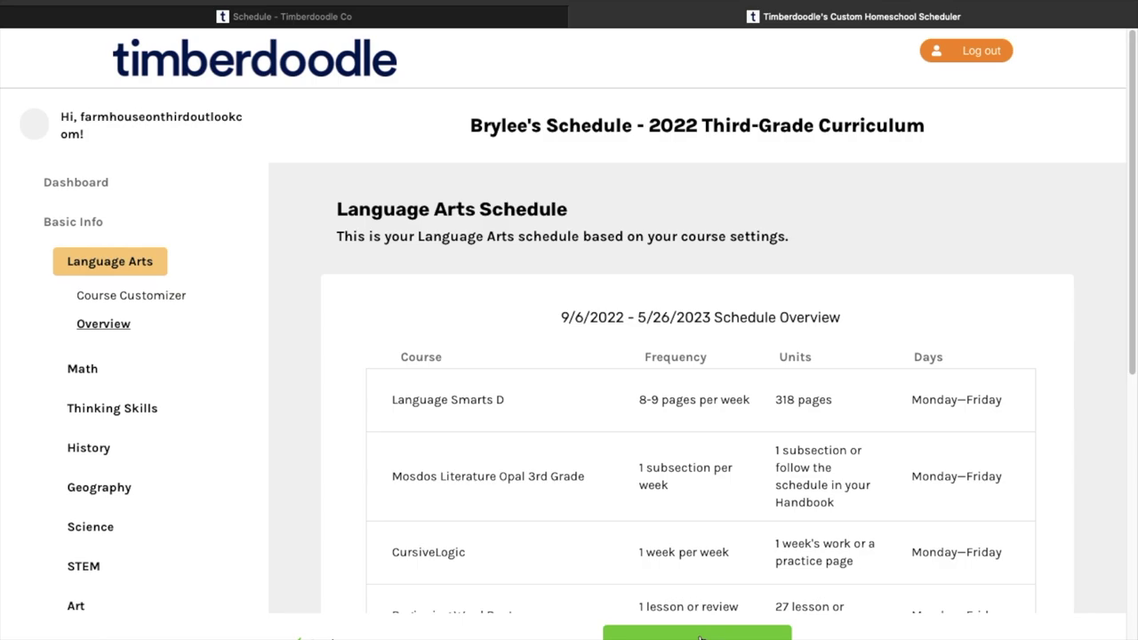
{"action": "scroll", "coordinate": [700, 637], "scroll_direction": "down", "scroll_amount": 3}
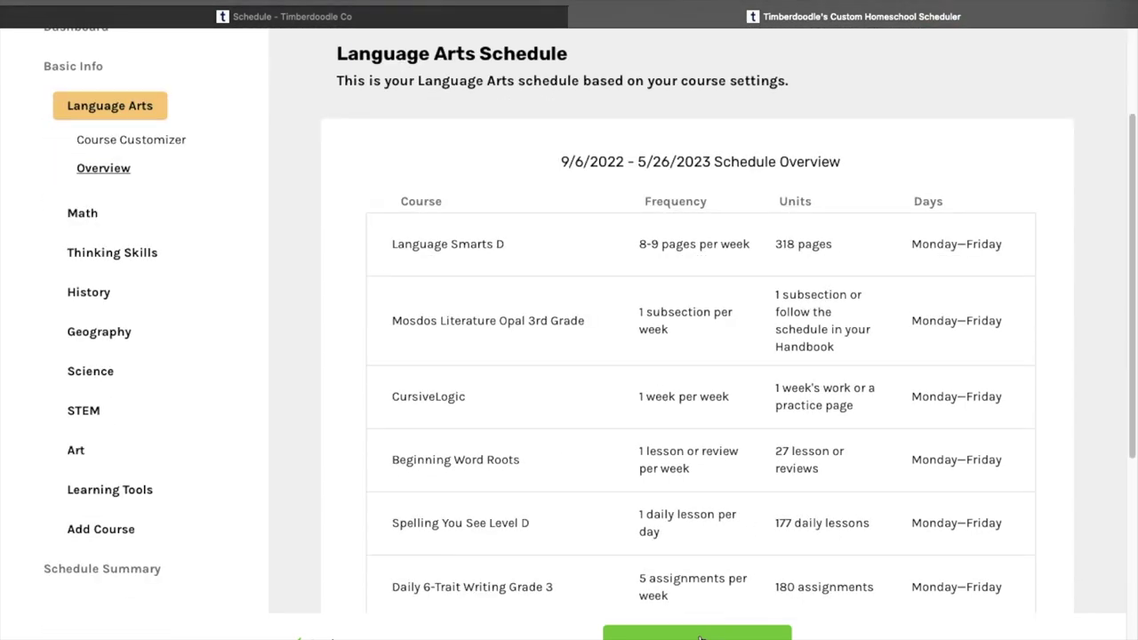
{"action": "scroll", "coordinate": [699, 638], "scroll_direction": "down", "scroll_amount": 1}
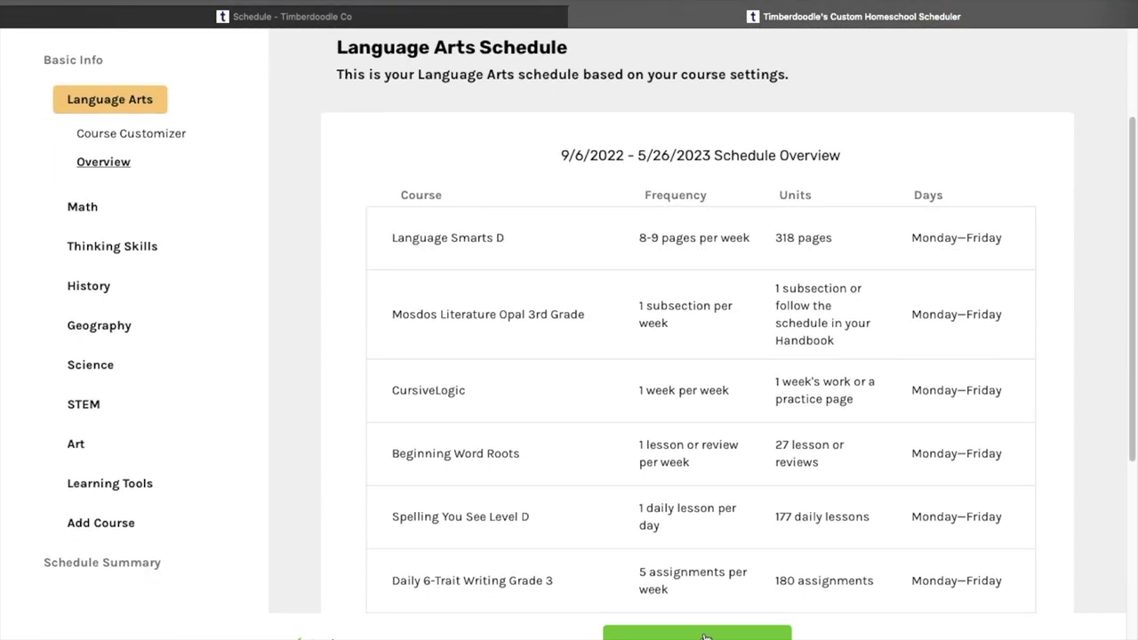
{"action": "scroll", "coordinate": [704, 637], "scroll_direction": "down", "scroll_amount": 1}
{"action": "scroll", "coordinate": [705, 637], "scroll_direction": "down", "scroll_amount": 1}
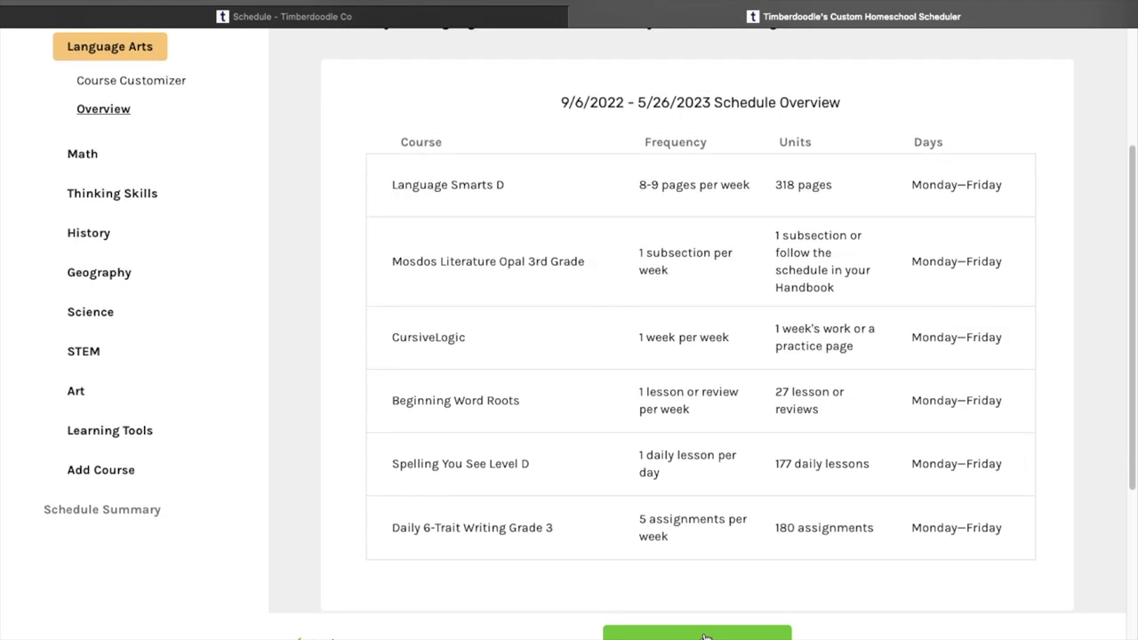
{"action": "scroll", "coordinate": [703, 637], "scroll_direction": "down", "scroll_amount": 1}
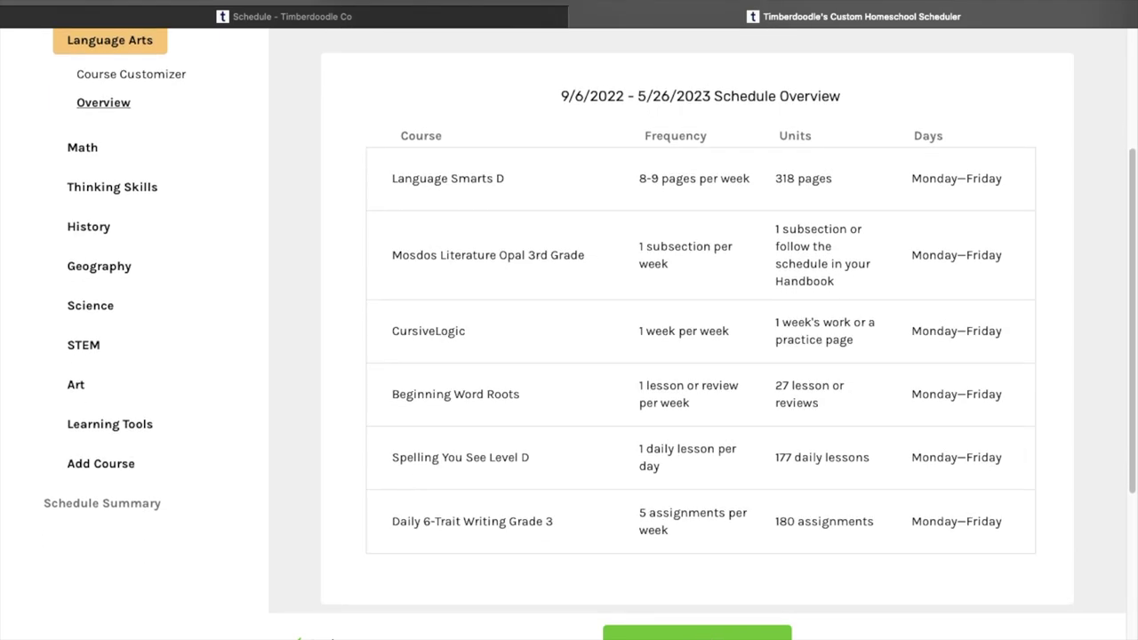
Step through the Math and Thinking Skills courses and their schedule overviews.
{"action": "left_click", "coordinate": [703, 637]}
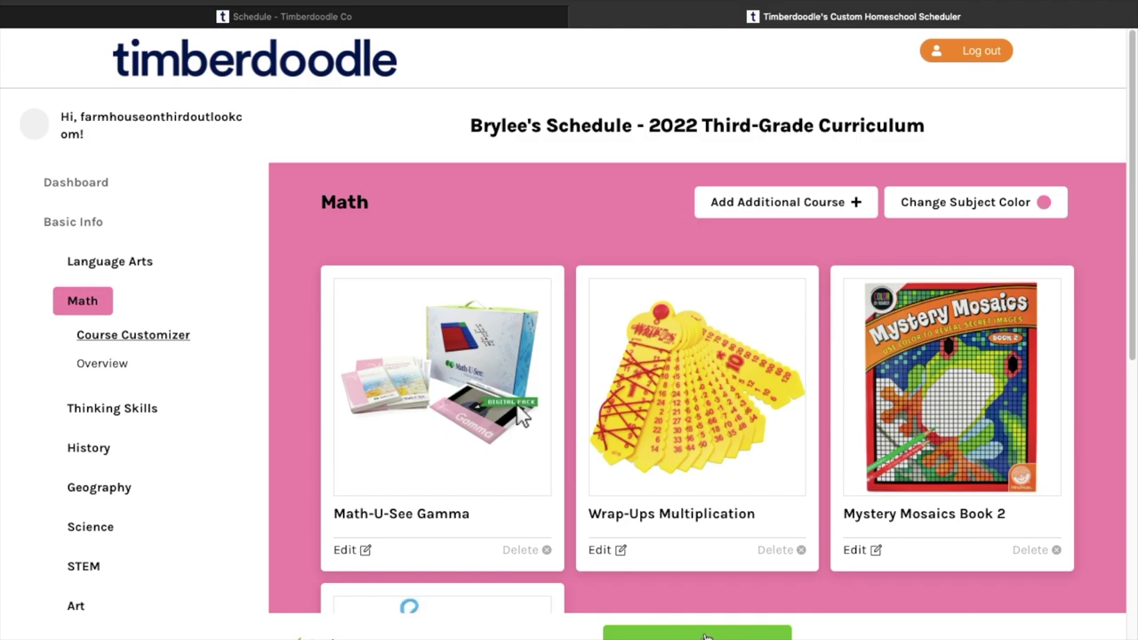
{"action": "scroll", "coordinate": [704, 636], "scroll_direction": "down", "scroll_amount": 3}
{"action": "left_click", "coordinate": [698, 637]}
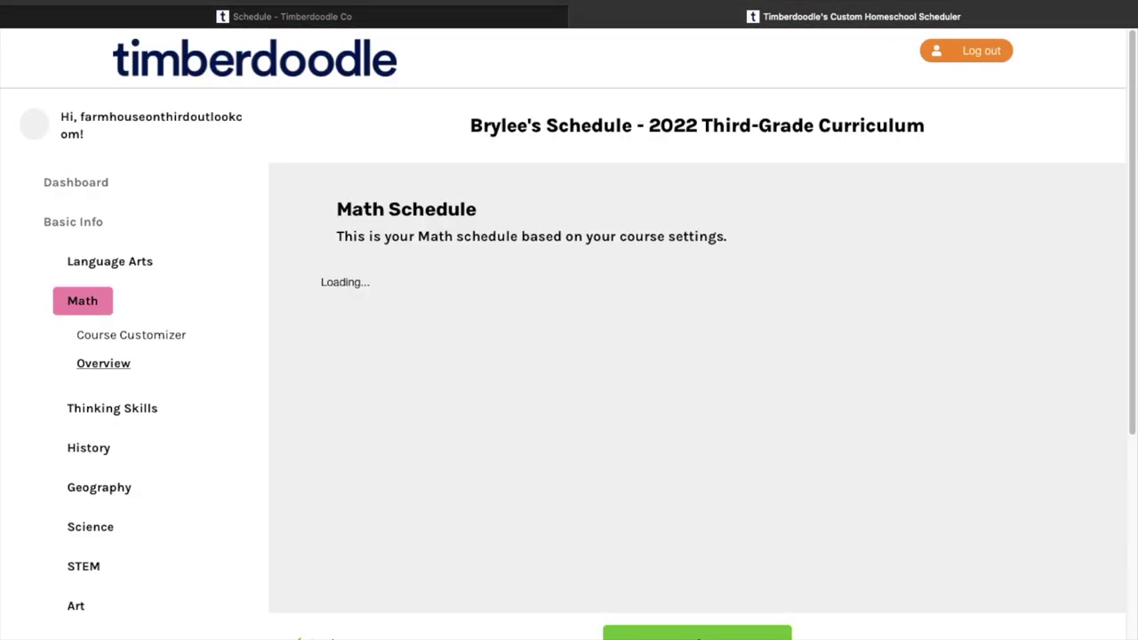
{"action": "left_click", "coordinate": [698, 636]}
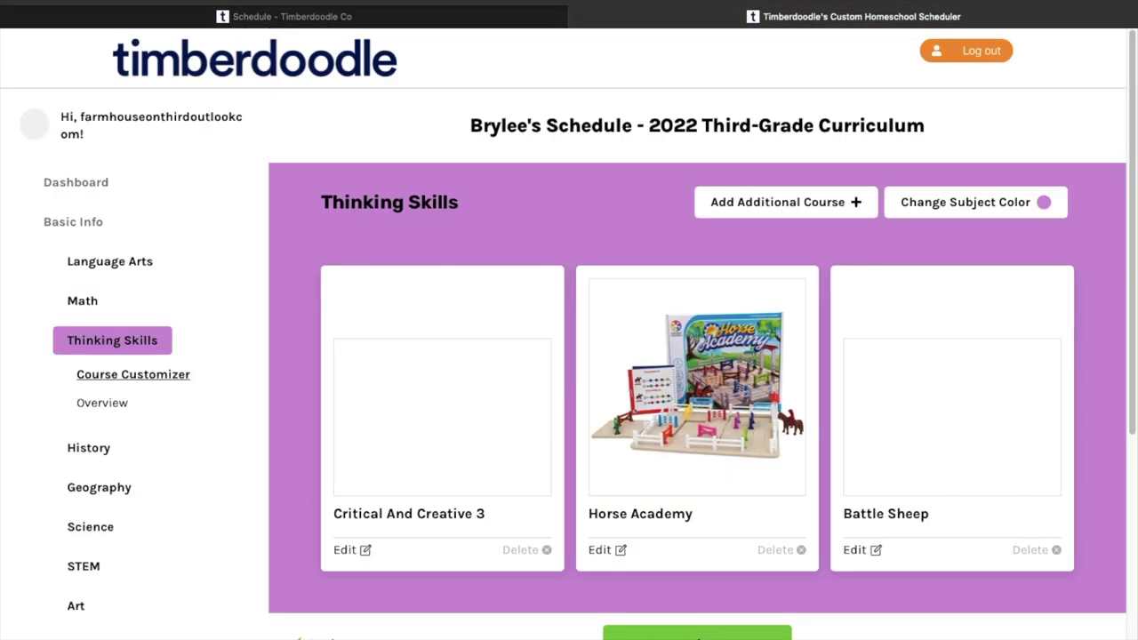
{"action": "left_click", "coordinate": [698, 636]}
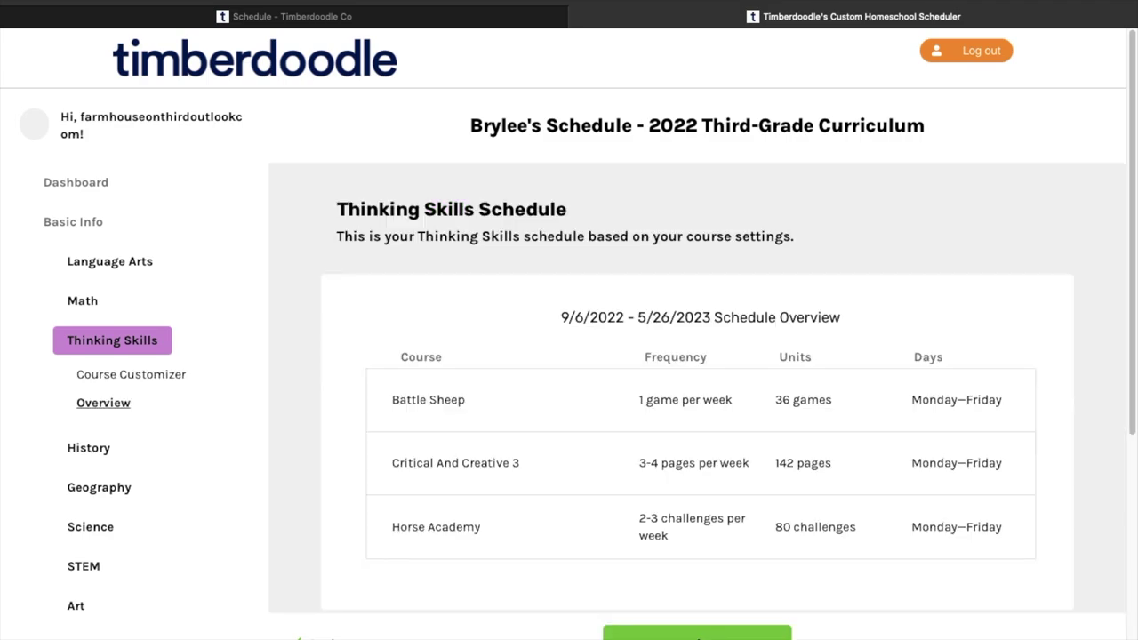
Review the History and Geography schedule overviews, reaching the Science courses.
{"action": "left_click", "coordinate": [698, 637]}
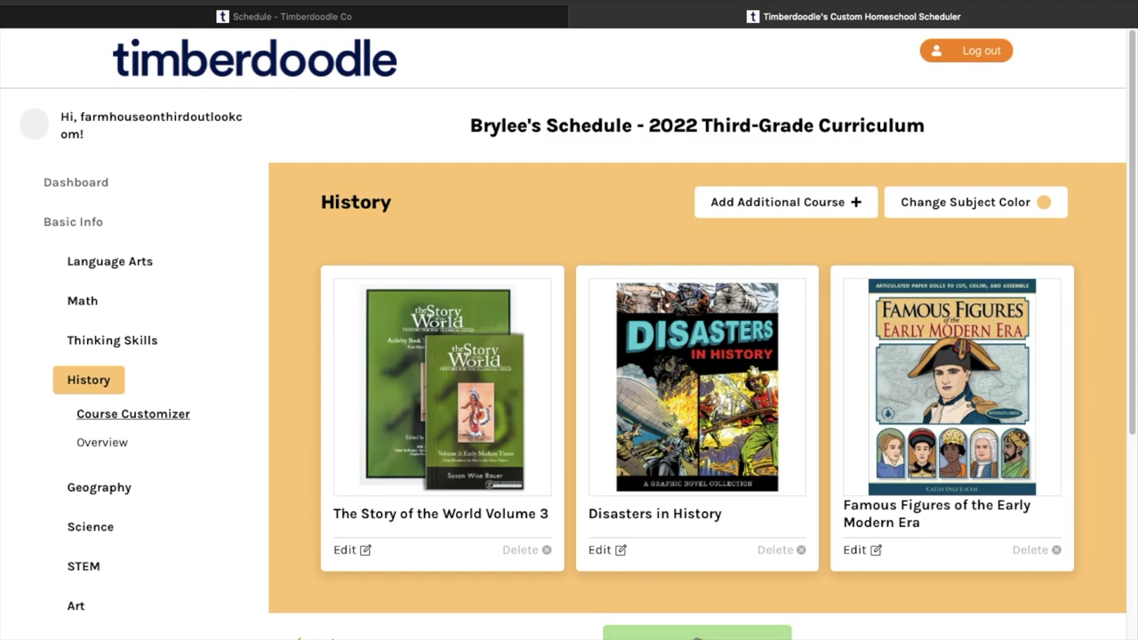
{"action": "left_click", "coordinate": [102, 442]}
{"action": "left_click", "coordinate": [99, 487]}
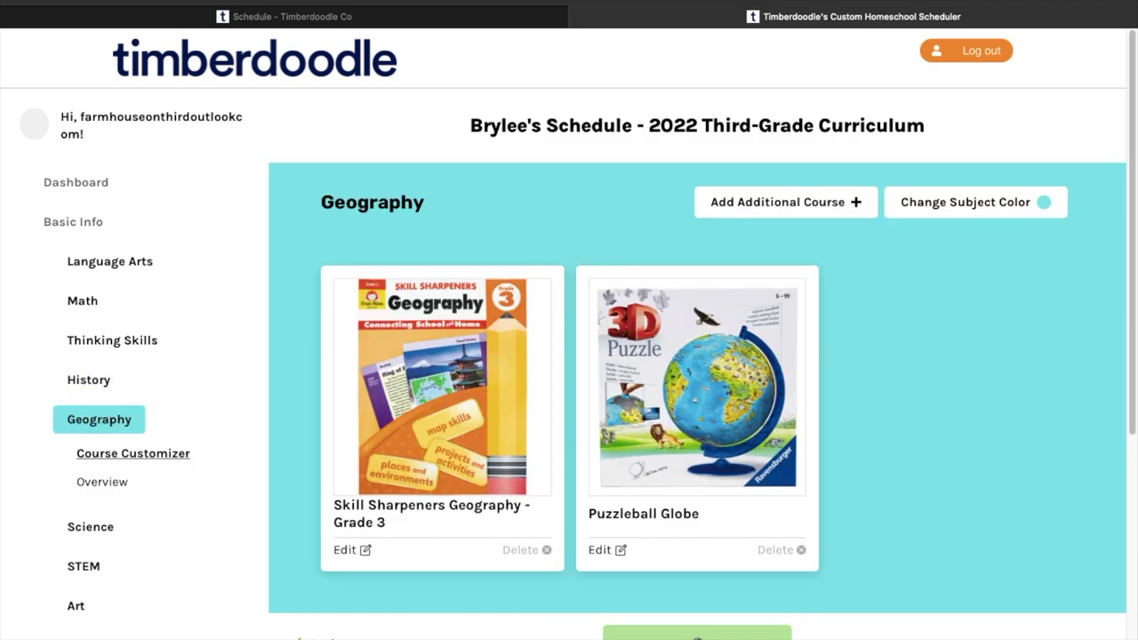
{"action": "left_click", "coordinate": [102, 481]}
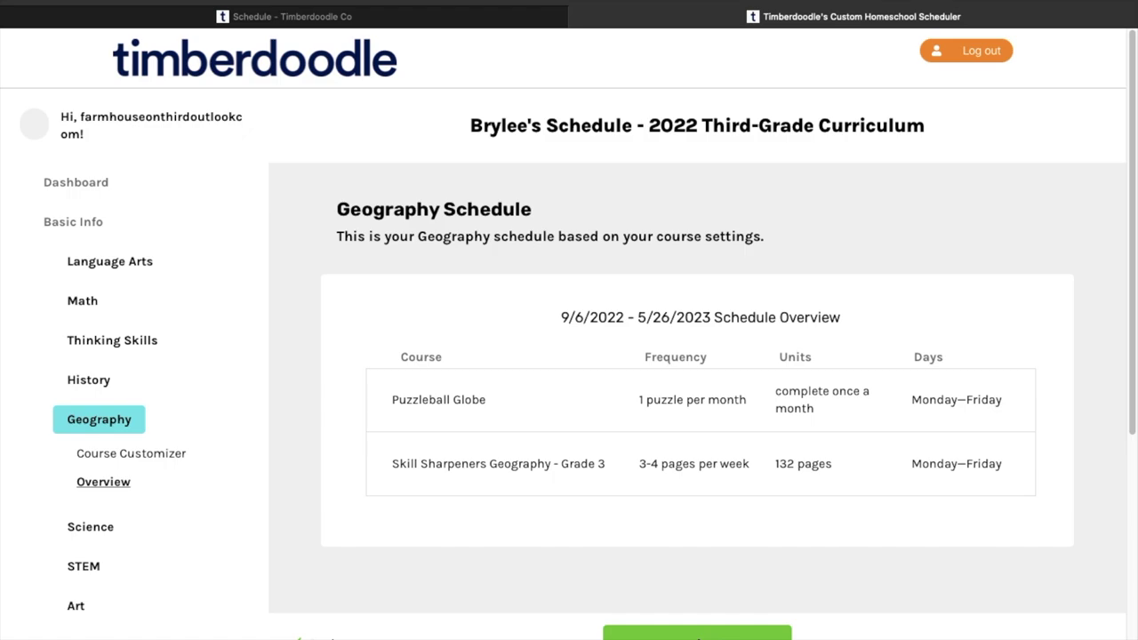
{"action": "left_click", "coordinate": [90, 527]}
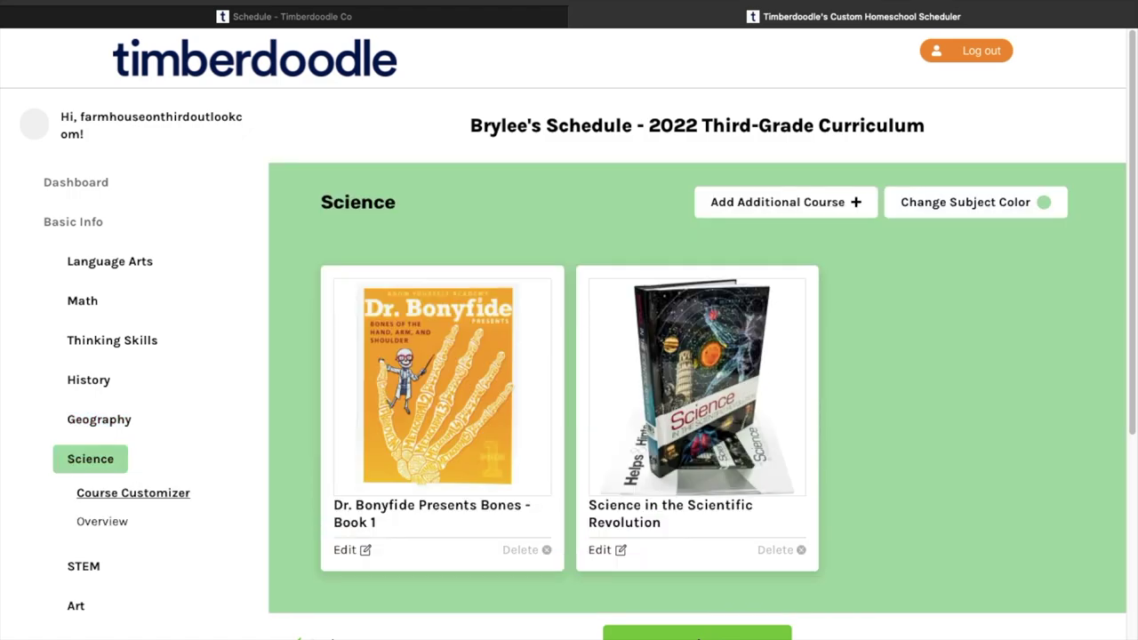
Review the Science, STEM and Art schedule overviews.
{"action": "left_click", "coordinate": [102, 521]}
{"action": "left_click", "coordinate": [83, 565]}
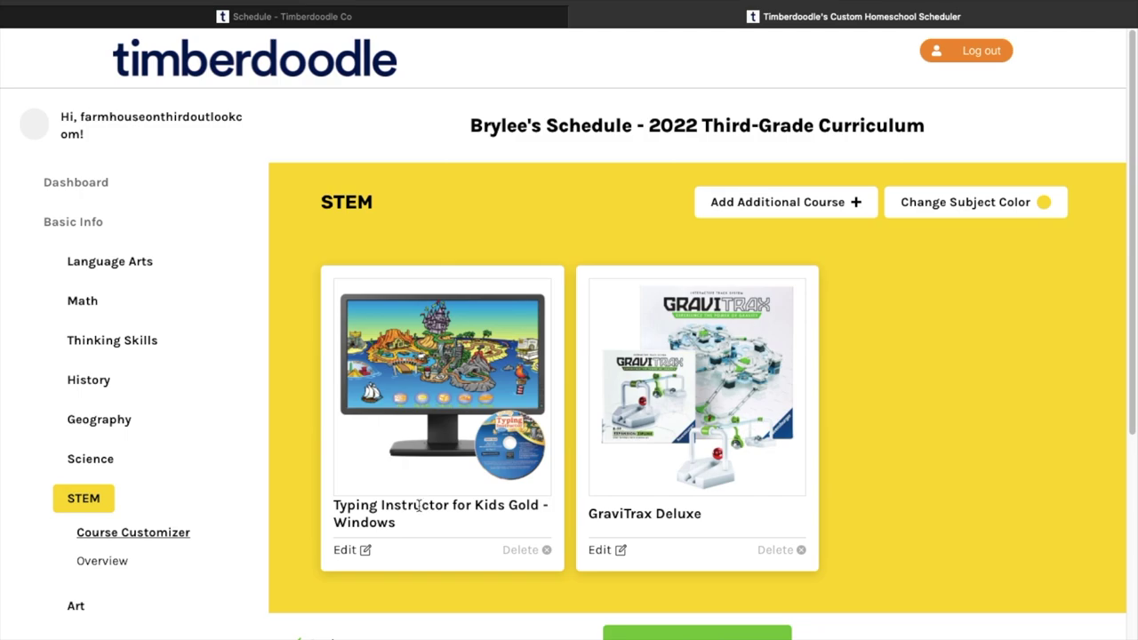
{"action": "left_click", "coordinate": [680, 632]}
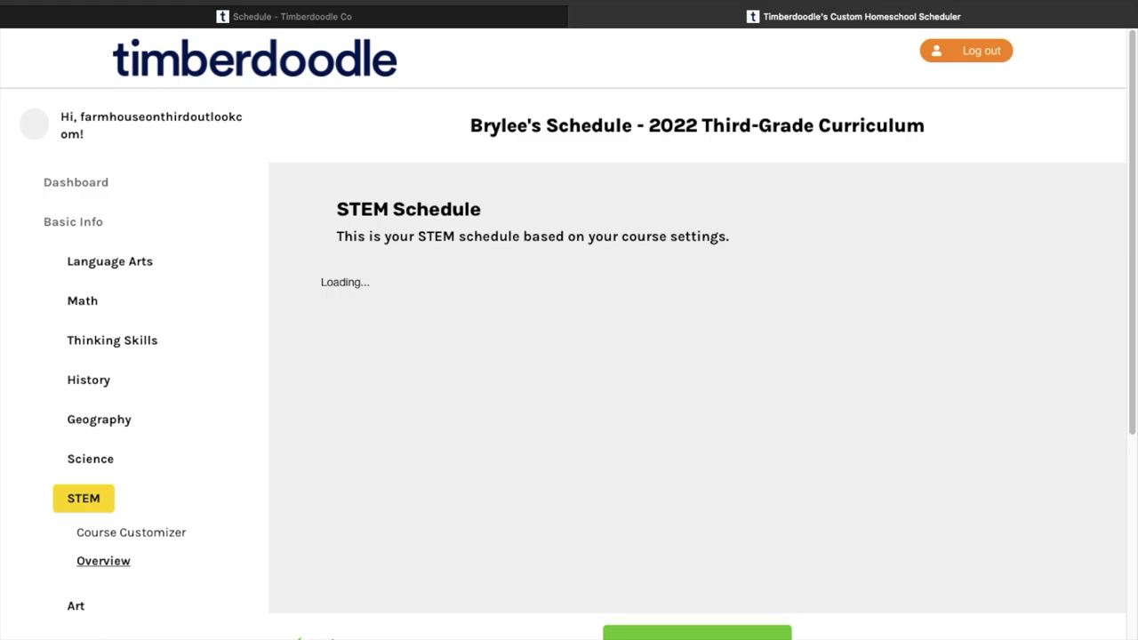
{"action": "left_click", "coordinate": [698, 634]}
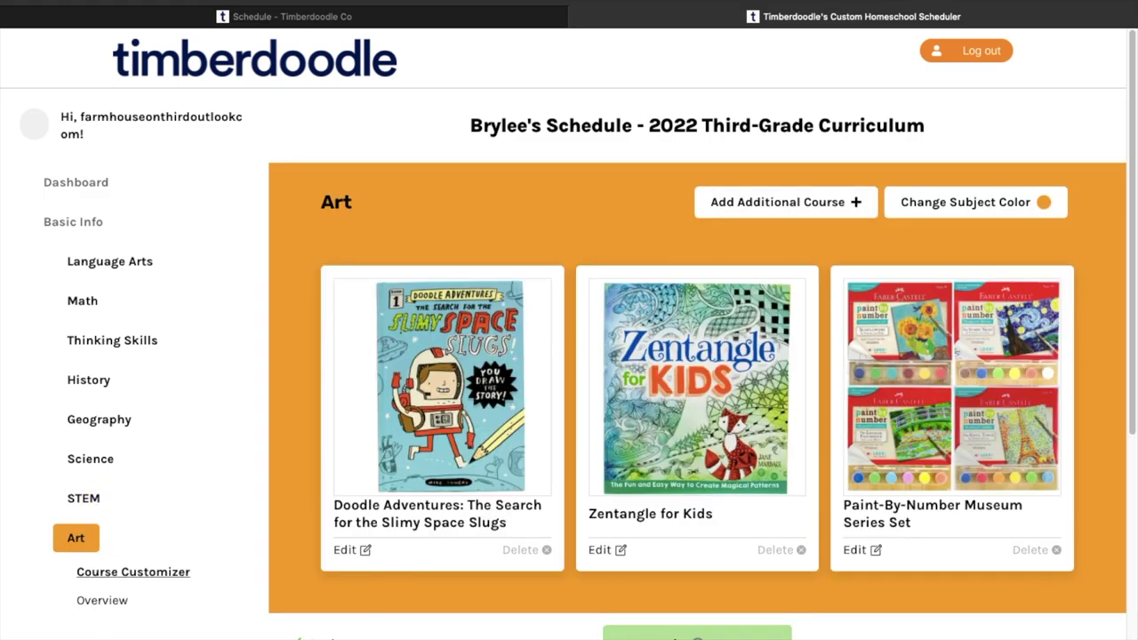
{"action": "left_click", "coordinate": [698, 633]}
Review the Learning Tools overview, skip adding courses, and reach the Schedule Summary.
{"action": "left_click", "coordinate": [698, 633]}
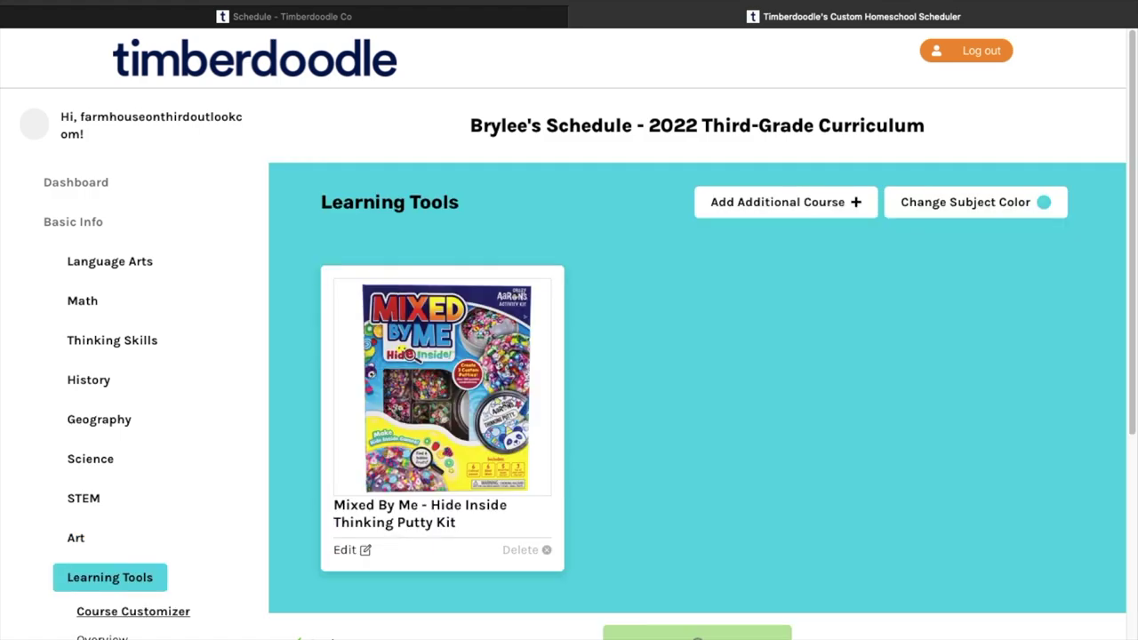
{"action": "left_click", "coordinate": [698, 633]}
{"action": "left_click", "coordinate": [698, 633]}
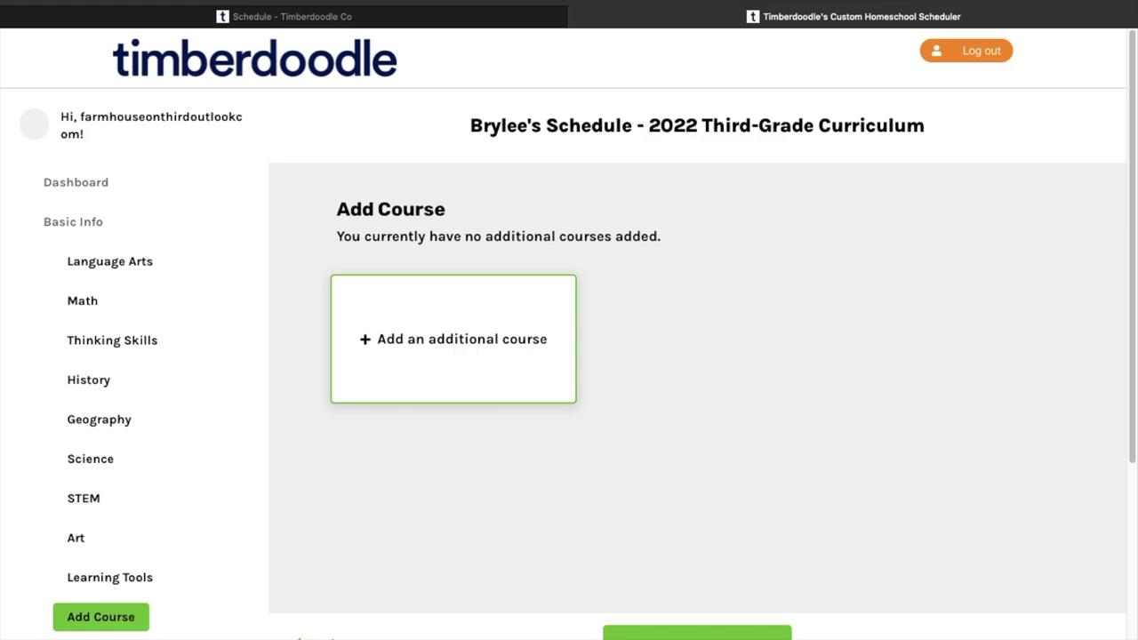
{"action": "left_click", "coordinate": [682, 632]}
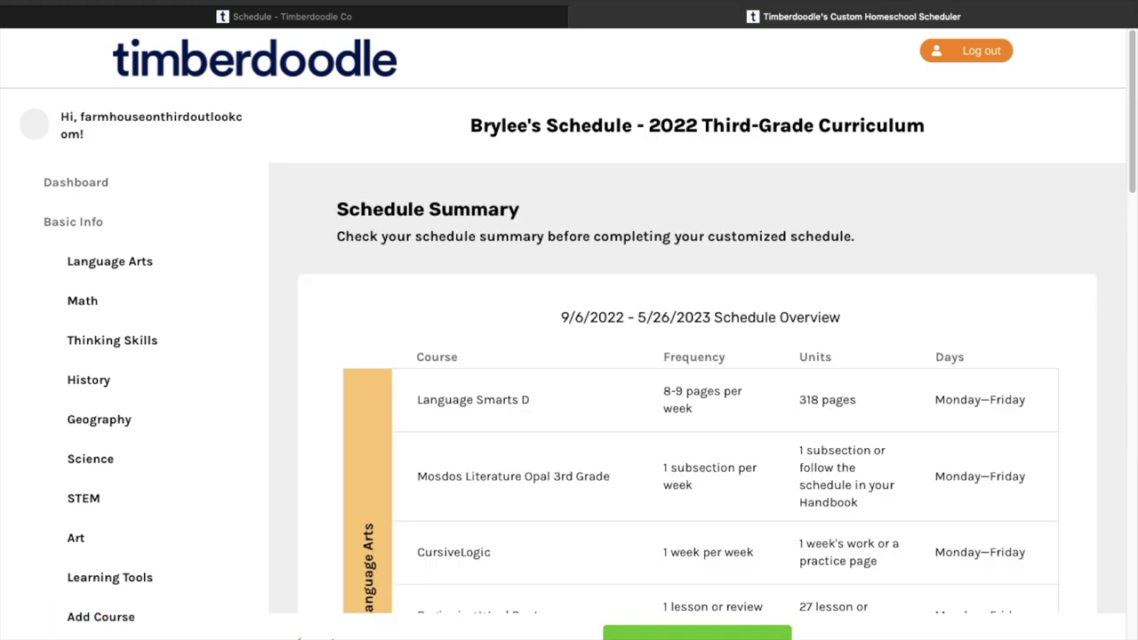
Complete the schedule from the Schedule Summary and return to the dashboard showing its card.
{"action": "scroll", "coordinate": [722, 476], "scroll_direction": "down", "scroll_amount": 5}
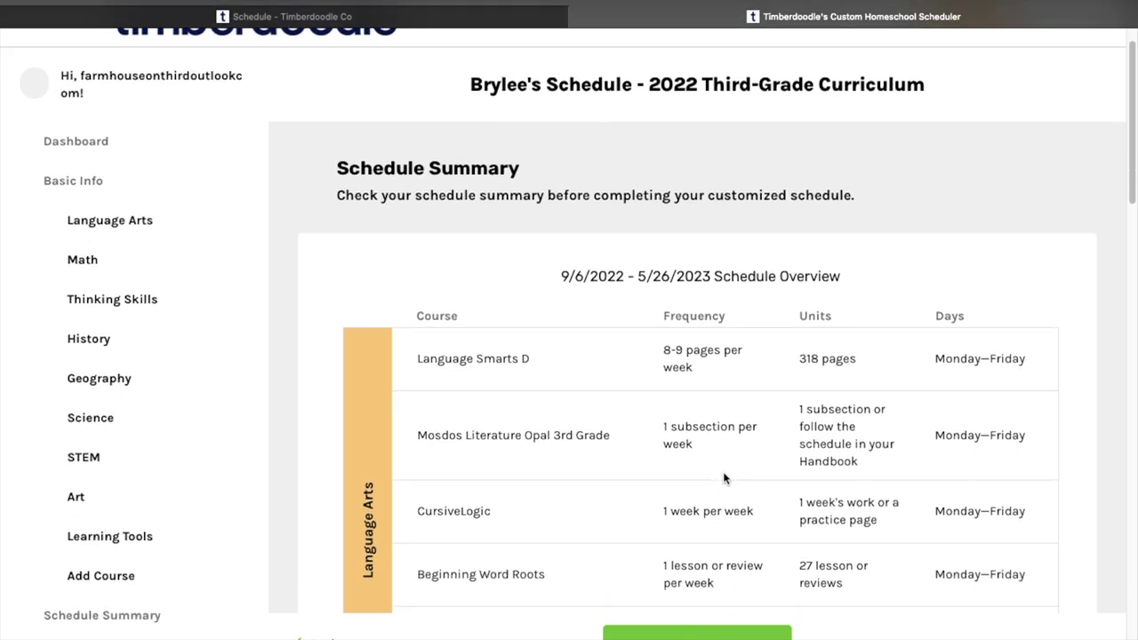
{"action": "scroll", "coordinate": [722, 475], "scroll_direction": "down", "scroll_amount": 1}
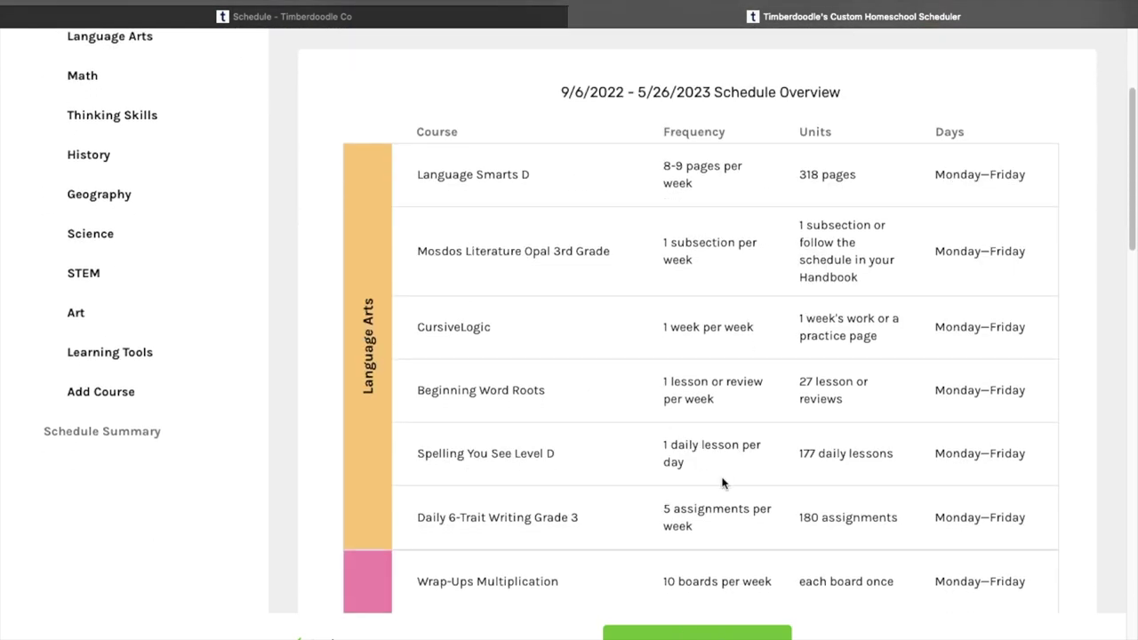
{"action": "left_click", "coordinate": [662, 635]}
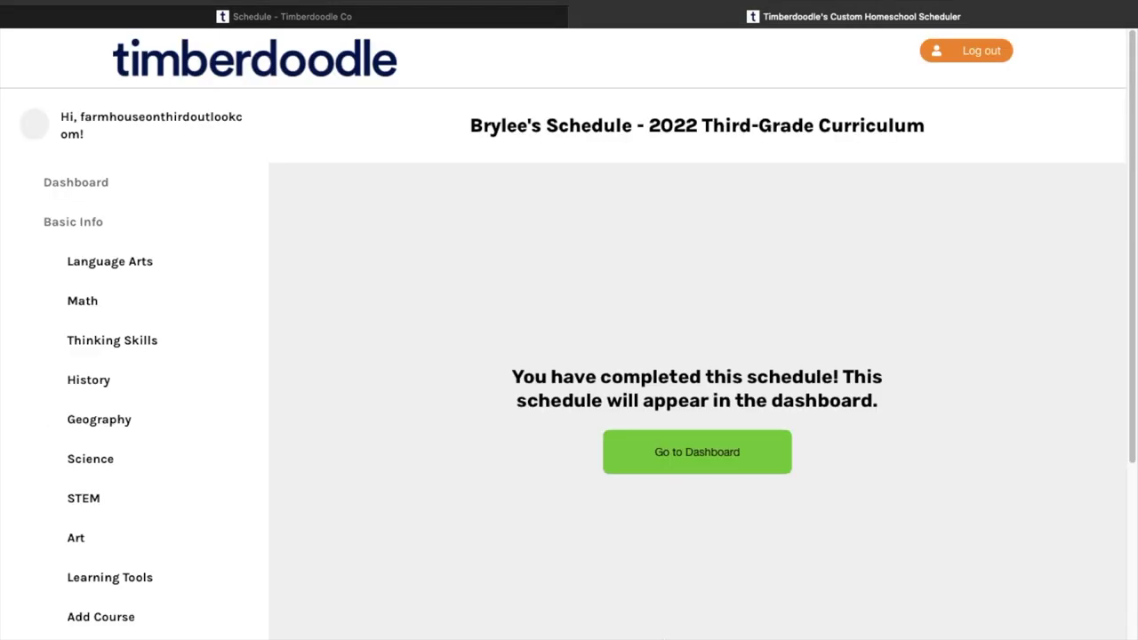
{"action": "left_click", "coordinate": [703, 453]}
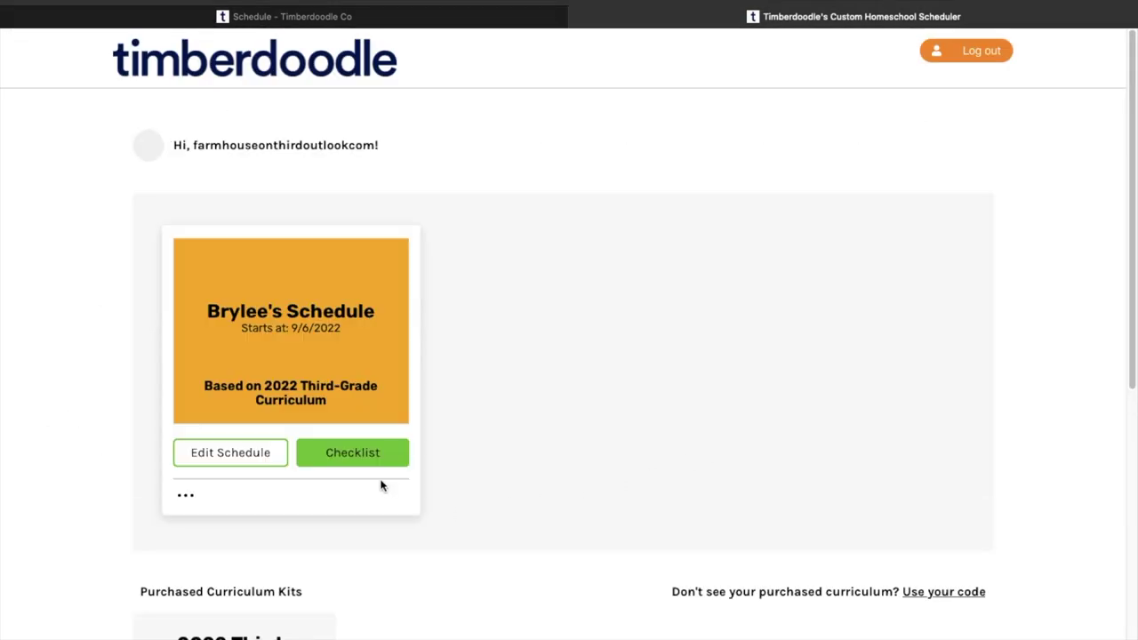
Show the schedule's Week 1 printable checklist in Daily View with its View Options, then the Digital Checklist.
{"action": "left_click", "coordinate": [329, 333]}
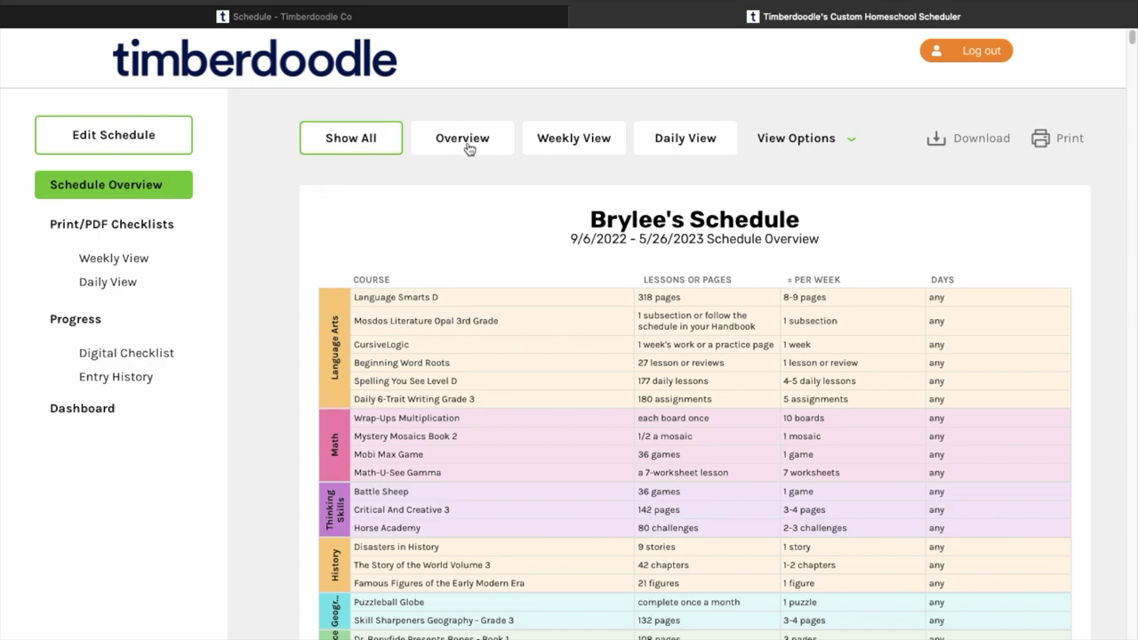
{"action": "left_click", "coordinate": [586, 146]}
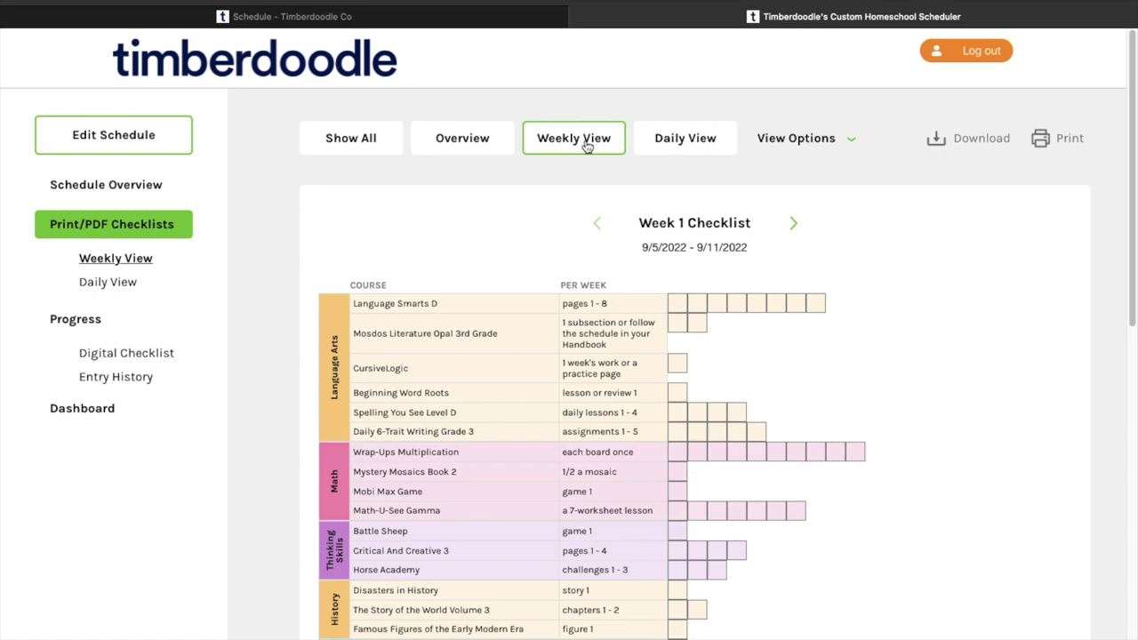
{"action": "left_click", "coordinate": [678, 147]}
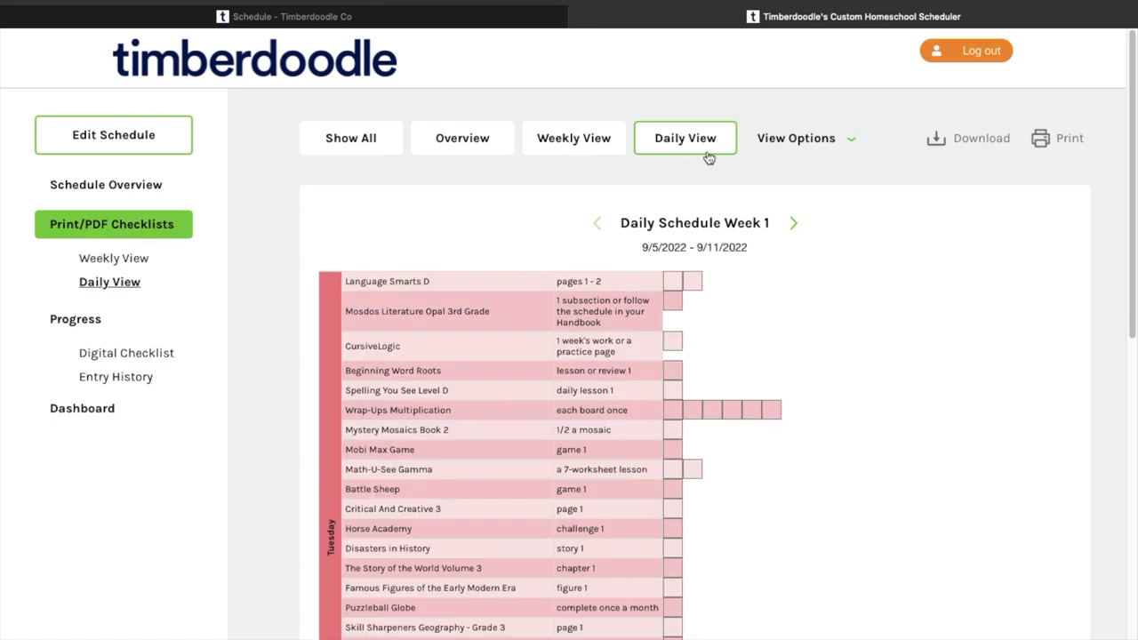
{"action": "left_click", "coordinate": [773, 142]}
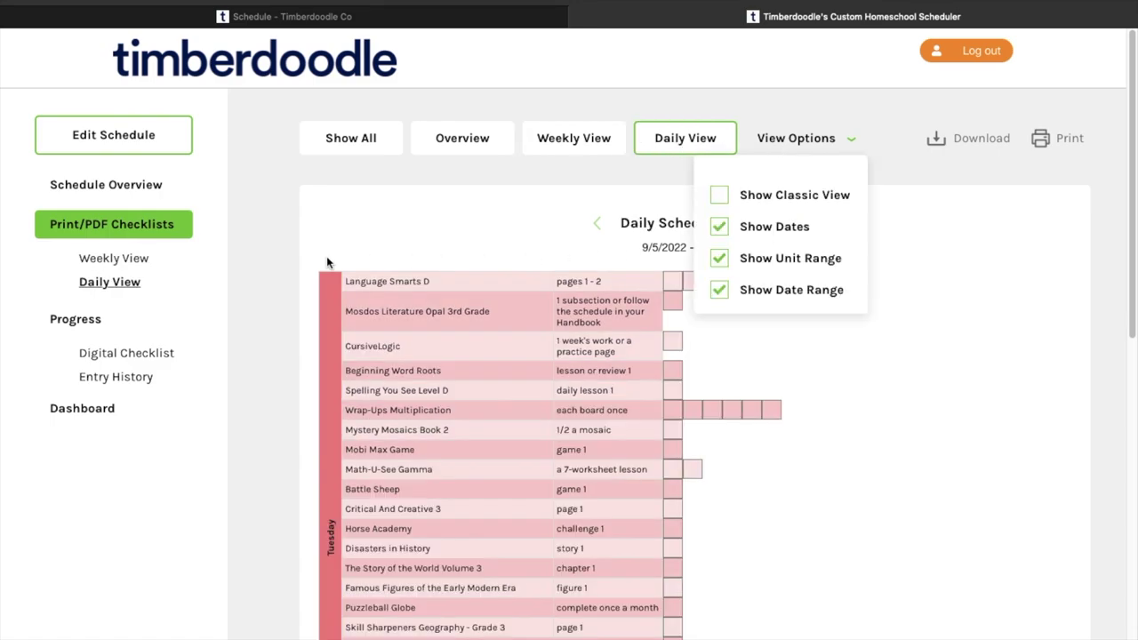
{"action": "left_click", "coordinate": [129, 355]}
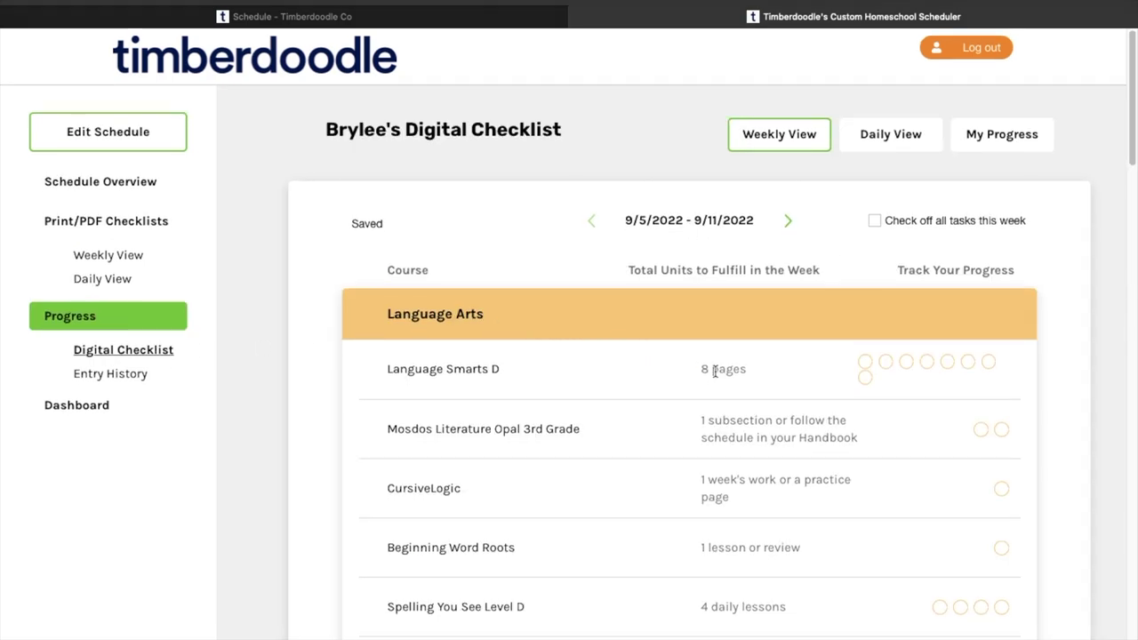
Mark four Language Smarts D pages as done in the digital checklist.
{"action": "scroll", "coordinate": [716, 374], "scroll_direction": "down", "scroll_amount": 3}
{"action": "left_click", "coordinate": [863, 202]}
{"action": "left_click", "coordinate": [885, 202]}
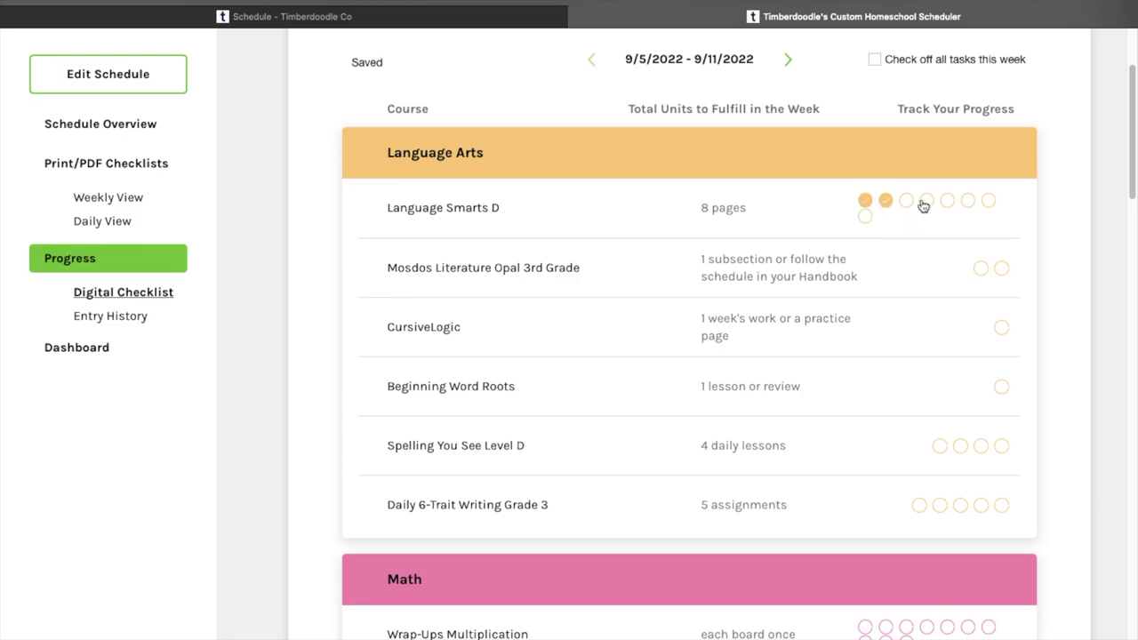
{"action": "left_click", "coordinate": [928, 203]}
{"action": "left_click", "coordinate": [949, 203]}
Clear all the Language Smarts D progress marks so none remain checked.
{"action": "scroll", "coordinate": [599, 604], "scroll_direction": "down", "scroll_amount": 3}
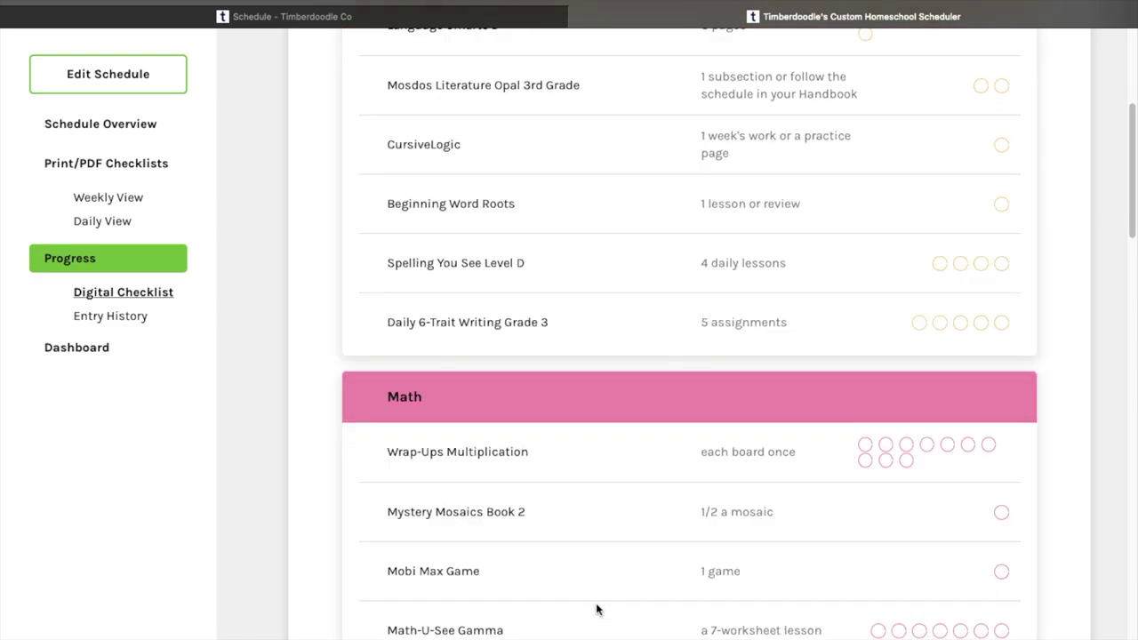
{"action": "scroll", "coordinate": [597, 609], "scroll_direction": "down", "scroll_amount": 3}
{"action": "scroll", "coordinate": [597, 606], "scroll_direction": "up", "scroll_amount": 10}
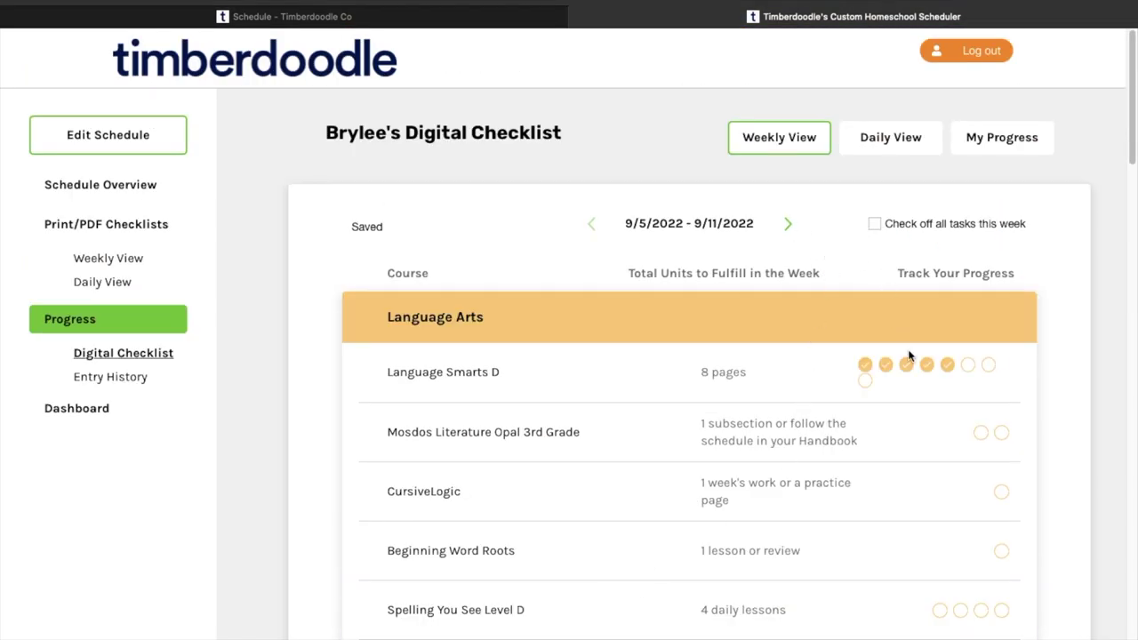
{"action": "left_click", "coordinate": [883, 365]}
{"action": "left_click", "coordinate": [881, 371]}
{"action": "left_click", "coordinate": [864, 368]}
Go back to the dashboard showing the completed schedule card.
{"action": "scroll", "coordinate": [631, 465], "scroll_direction": "down", "scroll_amount": 1}
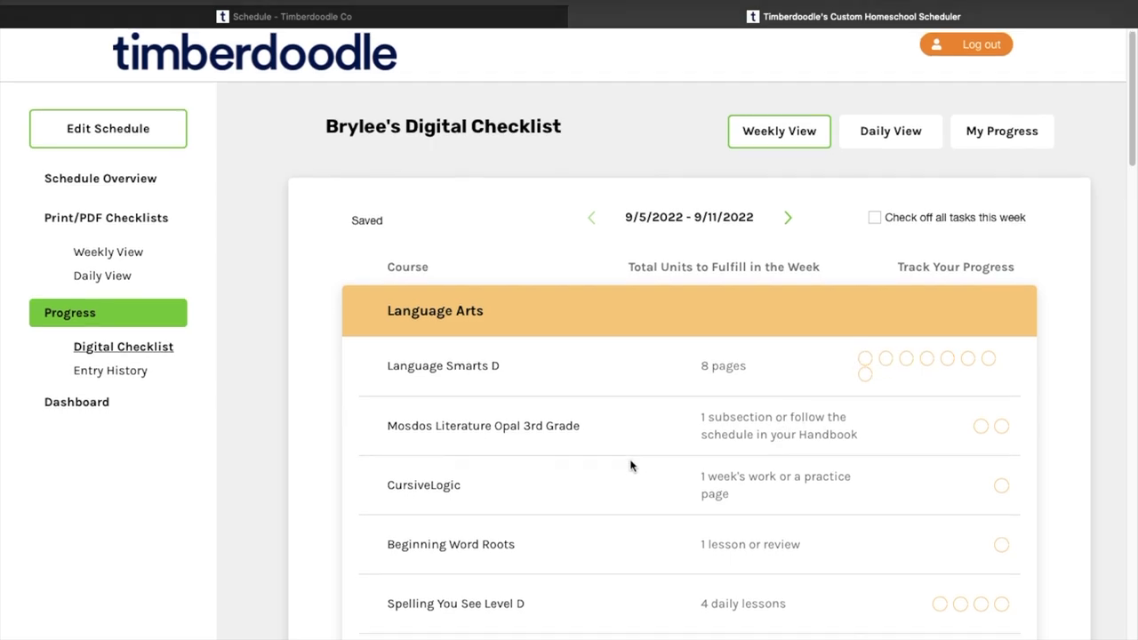
{"action": "scroll", "coordinate": [631, 465], "scroll_direction": "down", "scroll_amount": 1}
{"action": "left_click", "coordinate": [80, 400]}
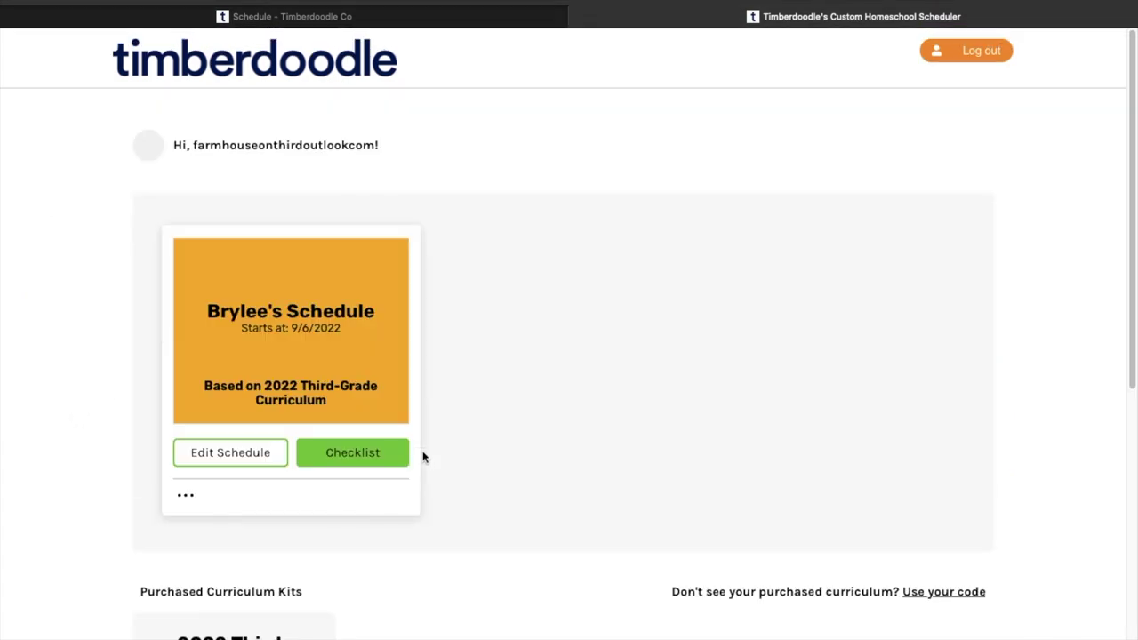